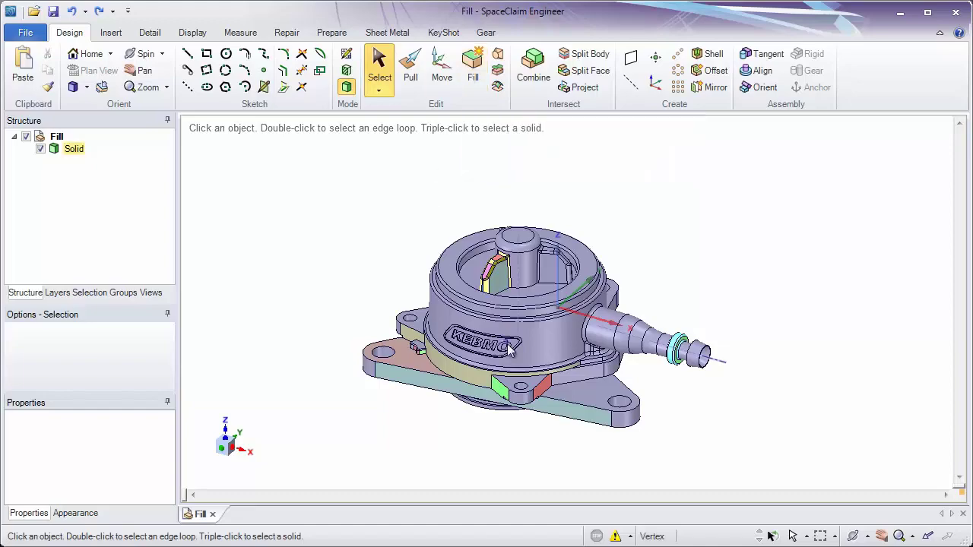
# Fill away the 6 mm round on the lower lug, leaving a sharp green-red corner.
pyautogui.scroll(2, 524, 419)
pyautogui.scroll(5, 525, 430)
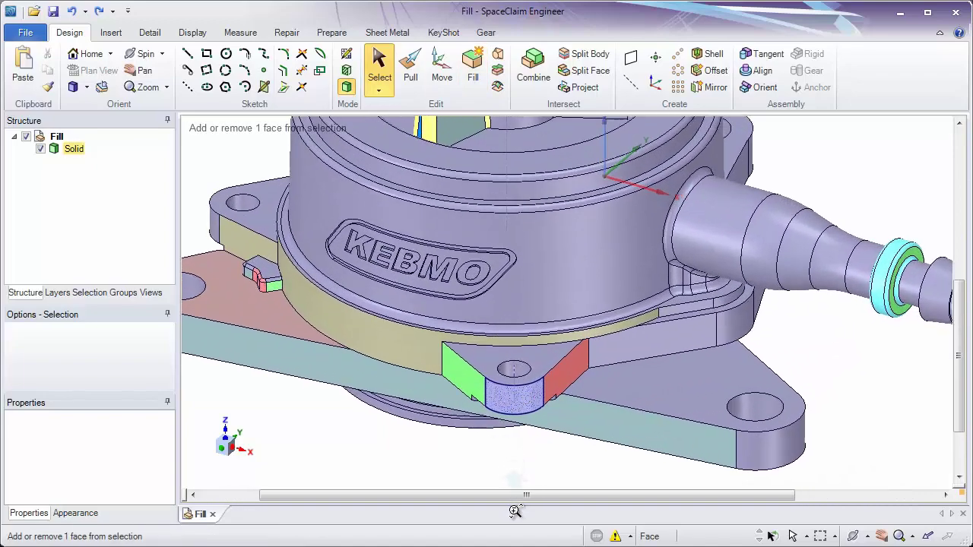
pyautogui.scroll(4, 532, 387)
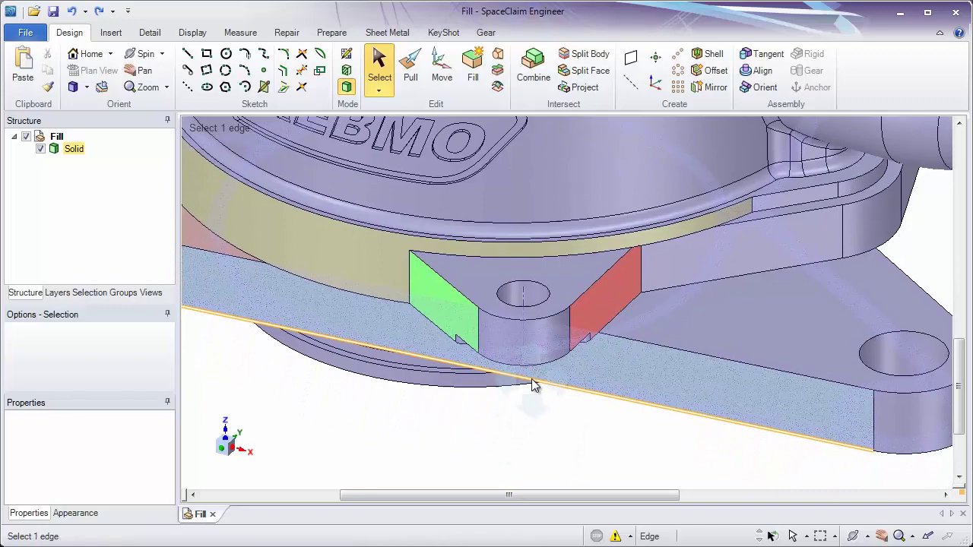
pyautogui.scroll(2, 528, 431)
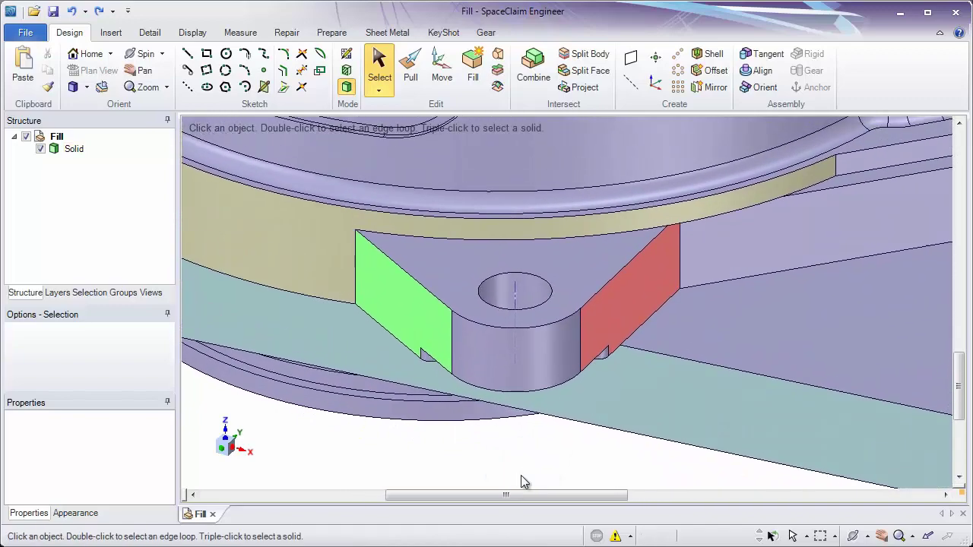
pyautogui.click(524, 353)
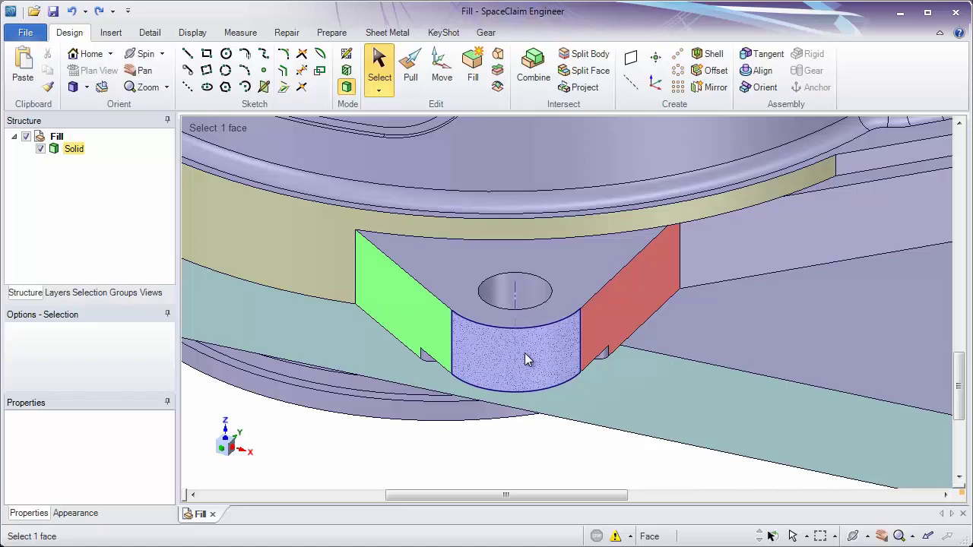
pyautogui.click(537, 343)
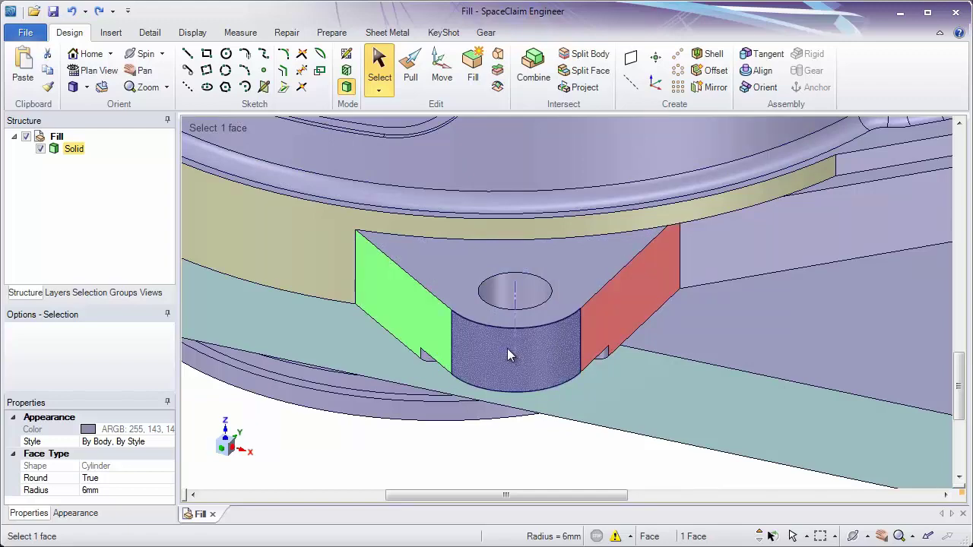
pyautogui.click(502, 308)
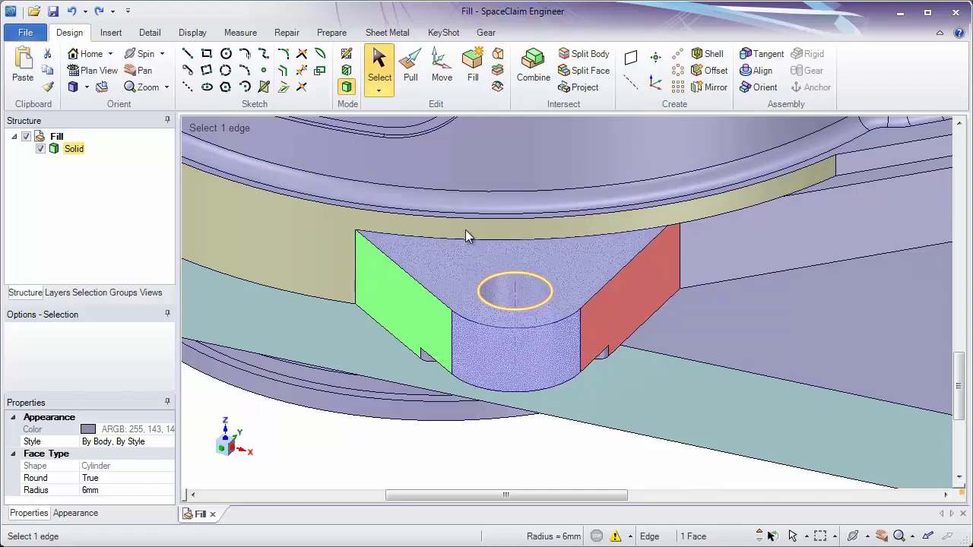
pyautogui.click(472, 78)
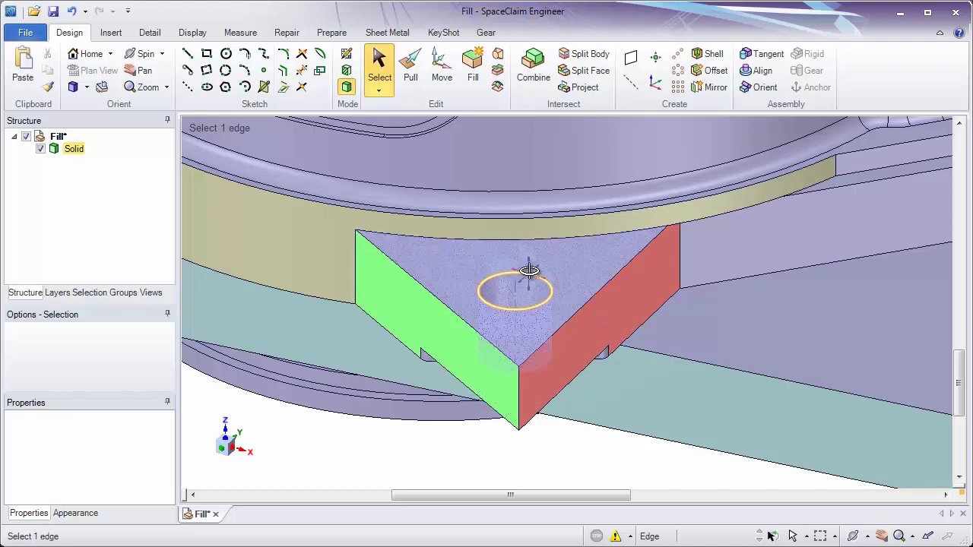
pyautogui.moveTo(525, 277); pyautogui.dragTo(507, 372, button='middle')
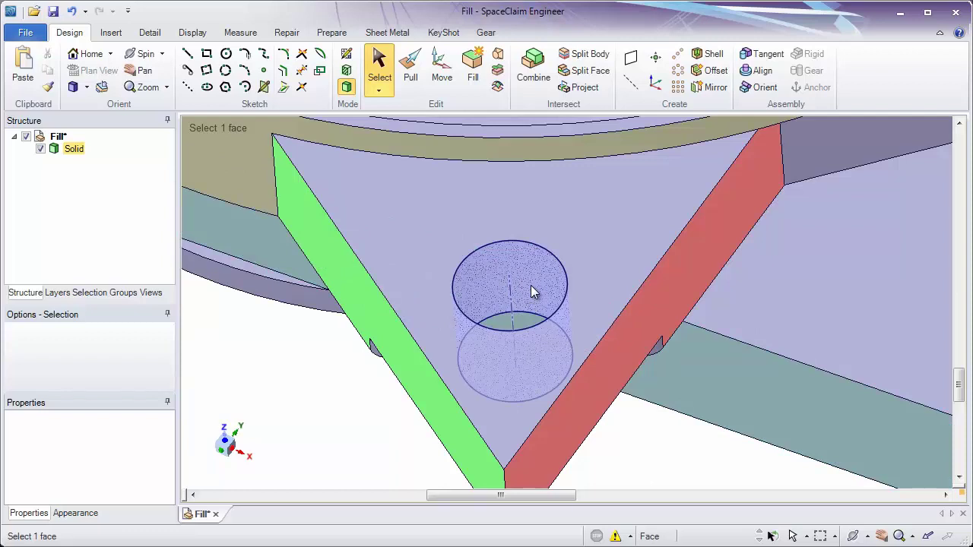
pyautogui.click(530, 292)
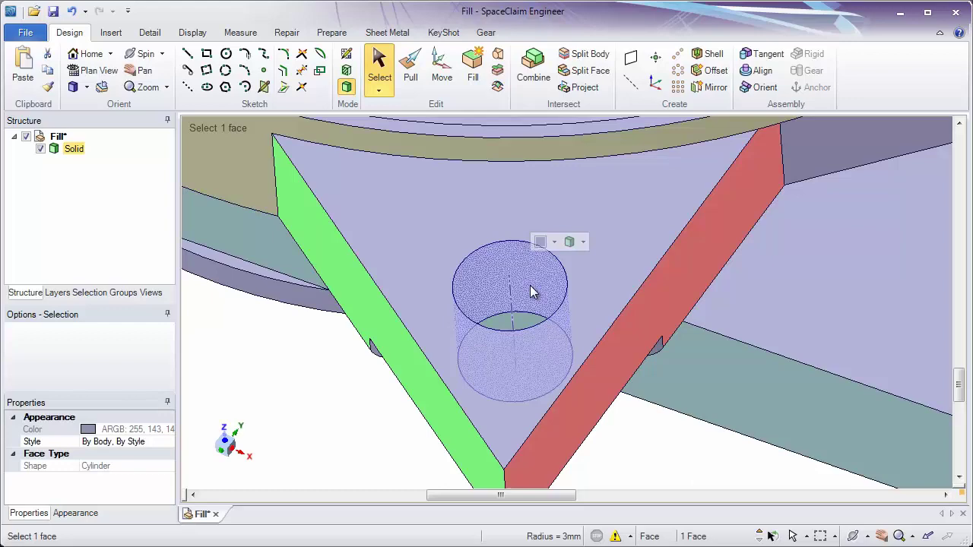
pyautogui.moveTo(532, 293)
pyautogui.mouseDown(button='middle')
pyautogui.moveTo(529, 283)
pyautogui.moveTo(534, 308)
pyautogui.mouseUp(button='middle')
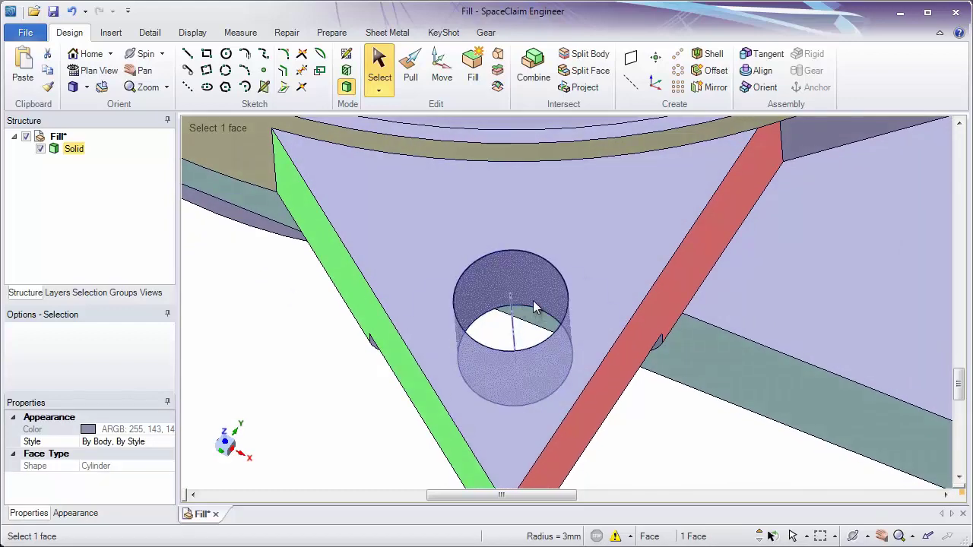
pyautogui.click(476, 78)
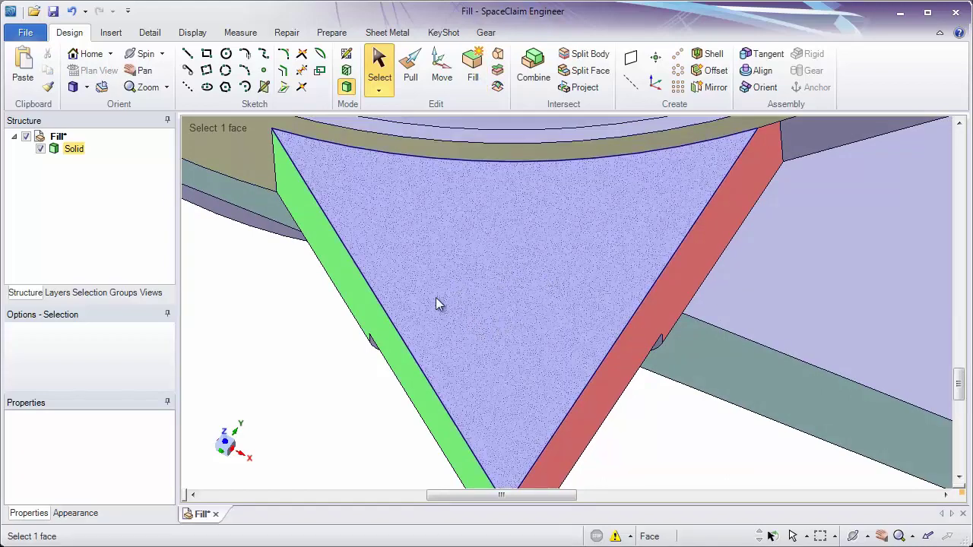
pyautogui.click(302, 357)
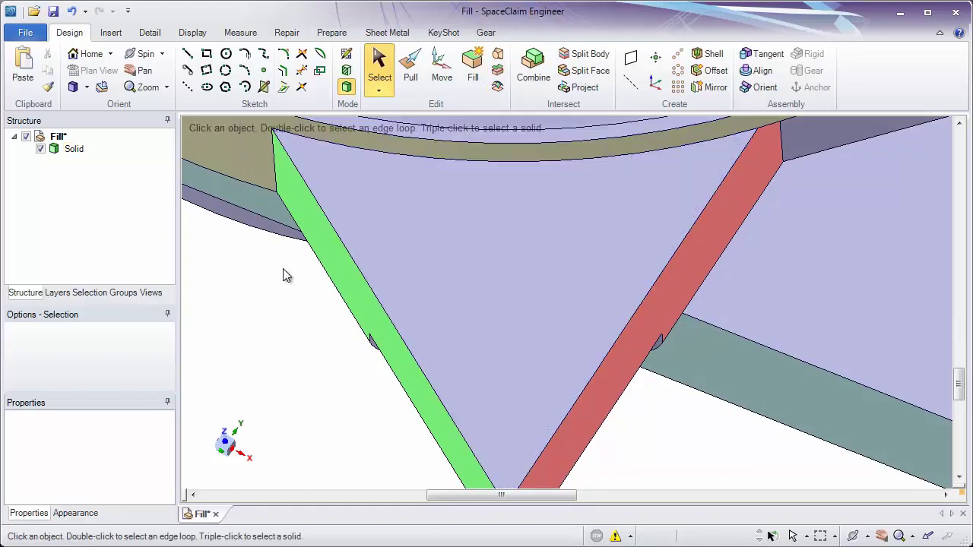
# Undo the previous hole fill and cap the 3 mm hole from its circular edge.
pyautogui.click(72, 15)
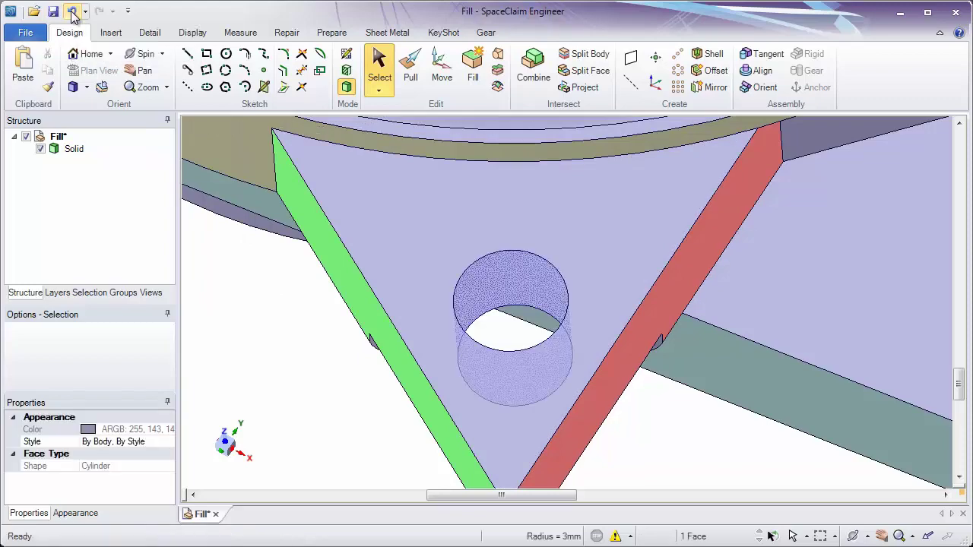
pyautogui.click(273, 339)
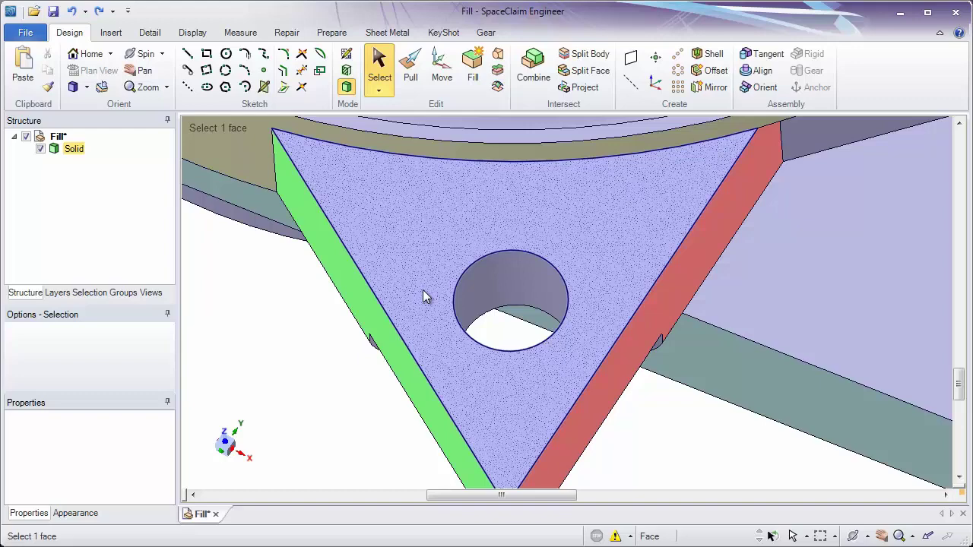
pyautogui.click(456, 283)
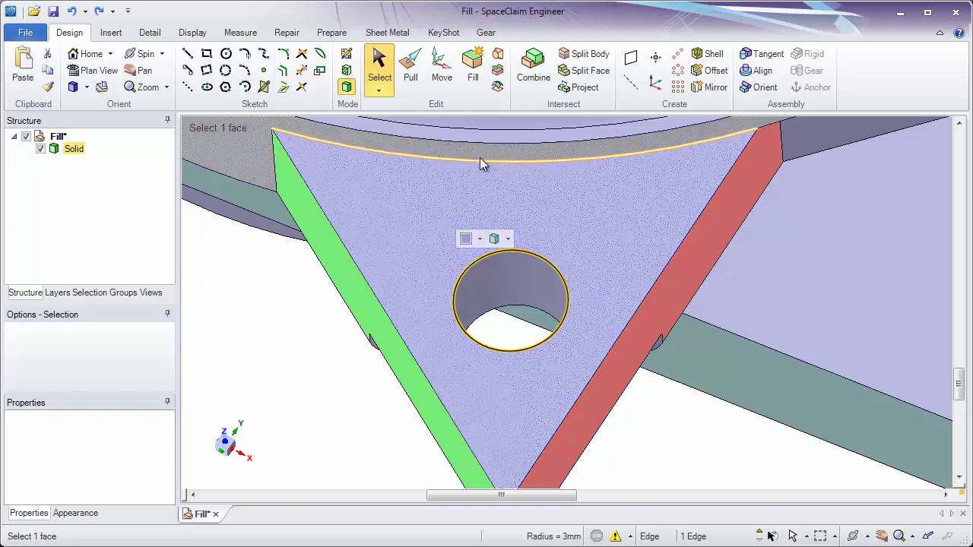
pyautogui.click(471, 82)
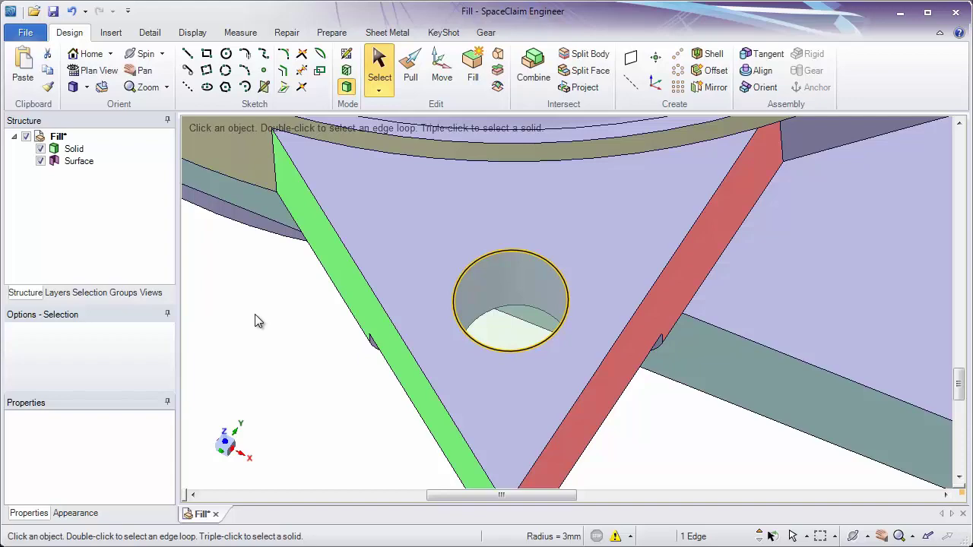
pyautogui.press('Escape')
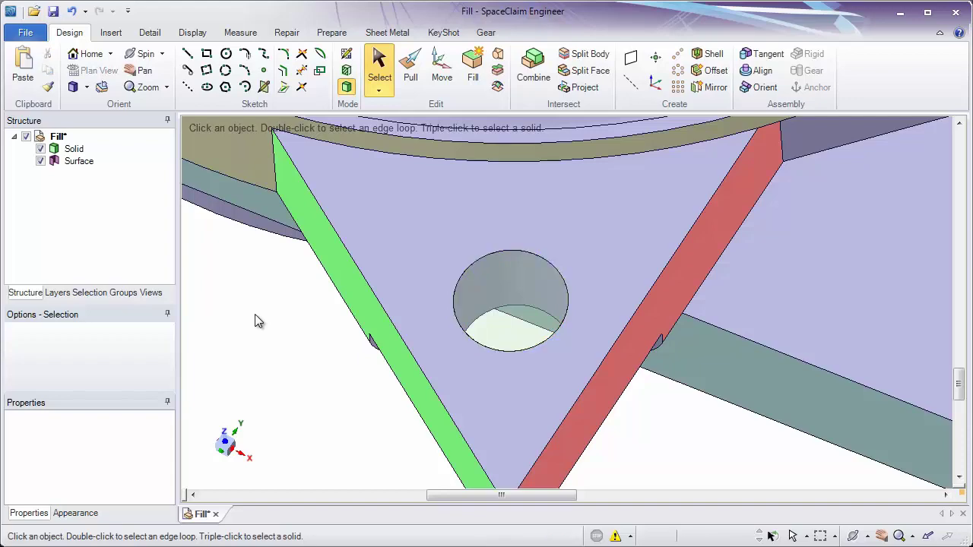
# Undo the surface cap and fill the hole's cylindrical face with solid material.
pyautogui.hotkey('ctrl', 'a')
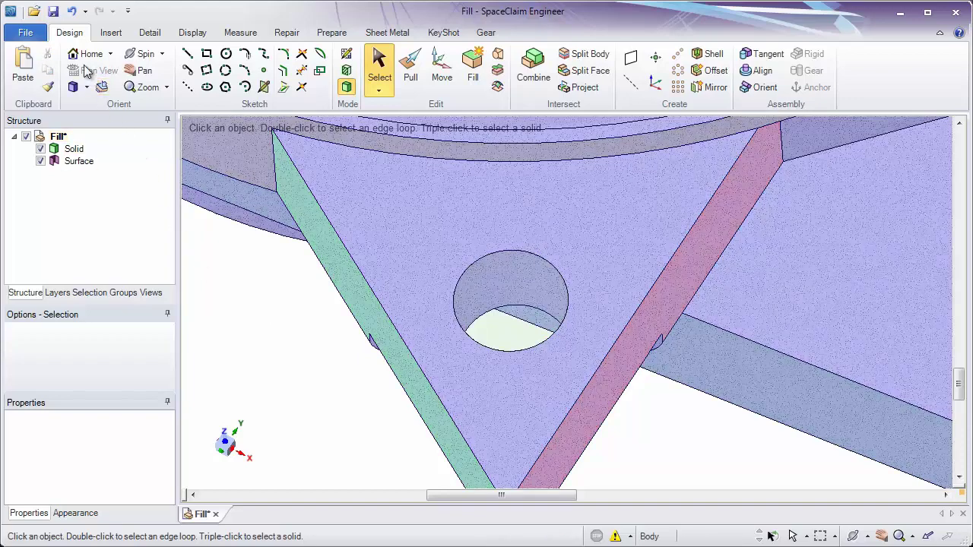
pyautogui.click(72, 13)
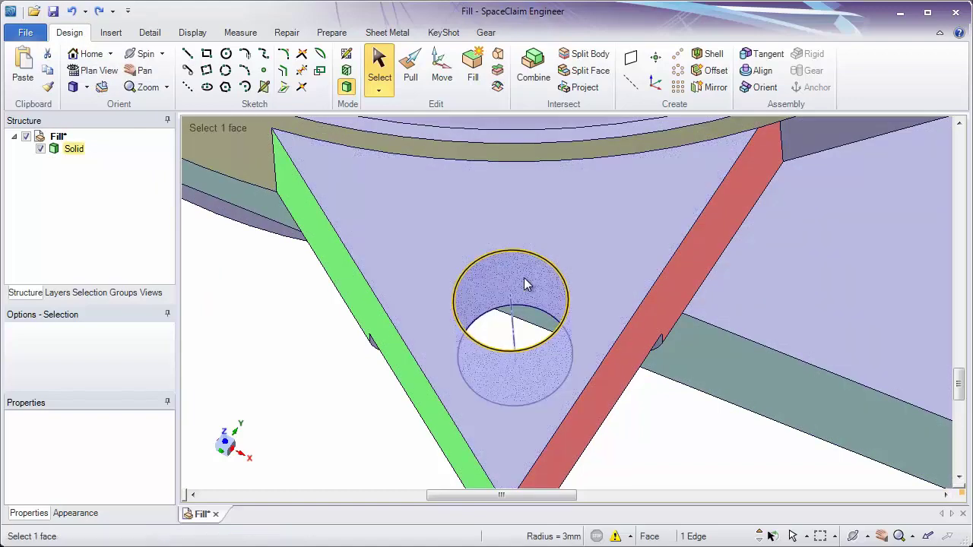
pyautogui.click(525, 278)
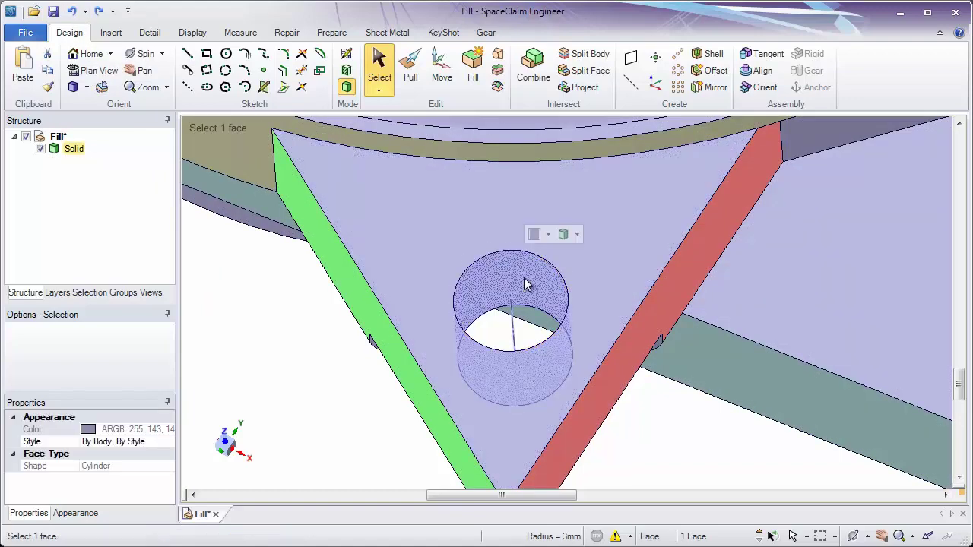
pyautogui.click(473, 78)
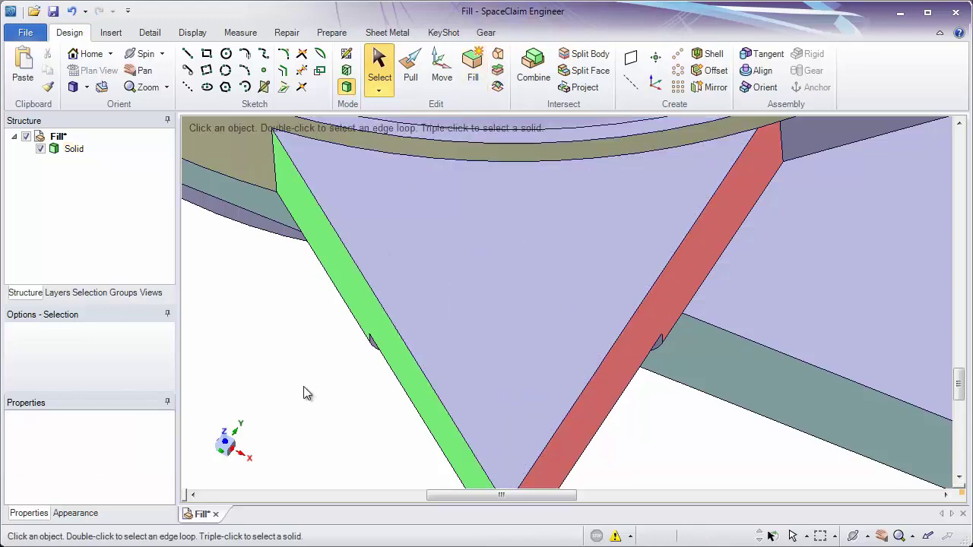
# Orbit and zoom in on the small flange block with the KEBMO label facing forward.
pyautogui.scroll(-6, 303, 388)
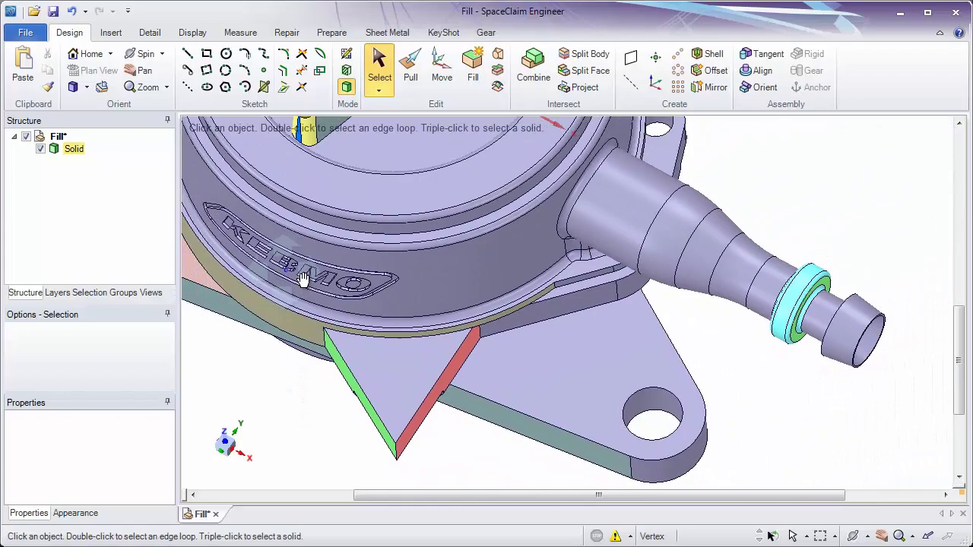
pyautogui.moveTo(304, 278); pyautogui.dragTo(432, 323, button='middle')
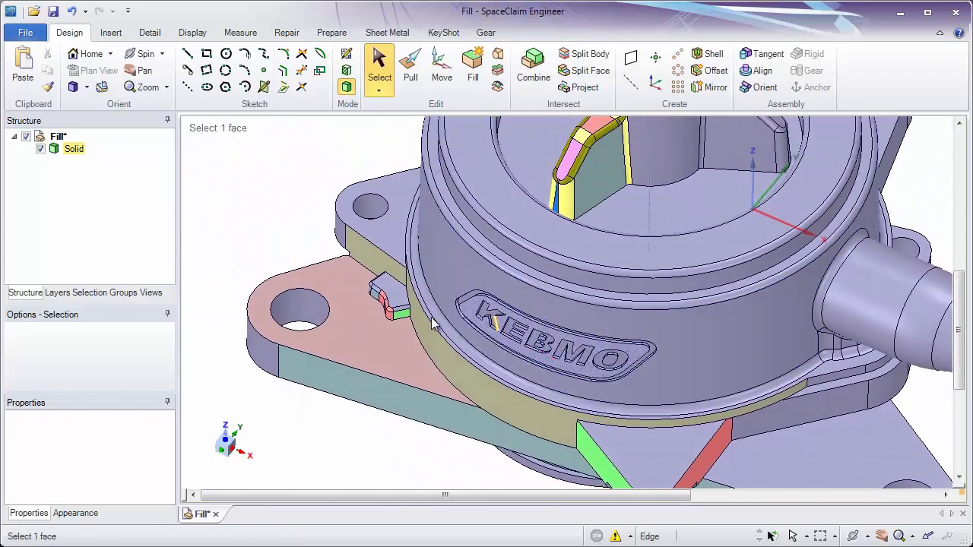
pyautogui.moveTo(383, 304); pyautogui.dragTo(390, 266, button='middle')
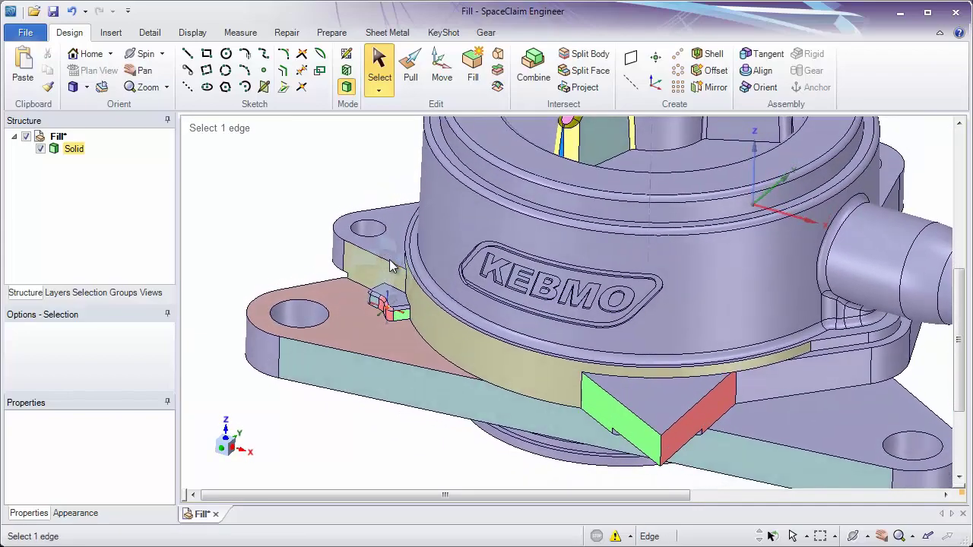
pyautogui.keyDown('ctrl'); pyautogui.moveTo(380, 300); pyautogui.dragTo(474, 374, button='middle'); pyautogui.keyUp('ctrl')
pyautogui.click(385, 428)
pyautogui.scroll(2, 475, 374)
pyautogui.click(517, 371)
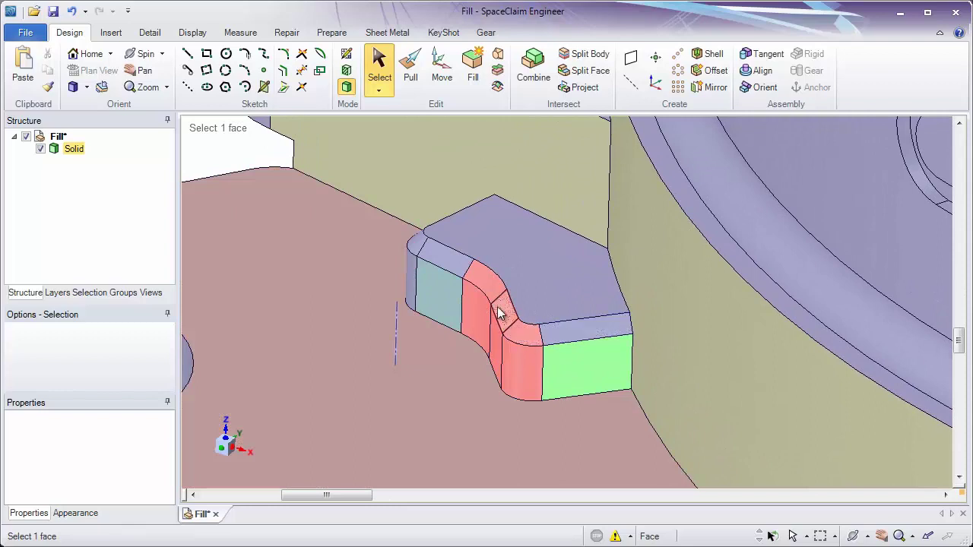
pyautogui.click(466, 271)
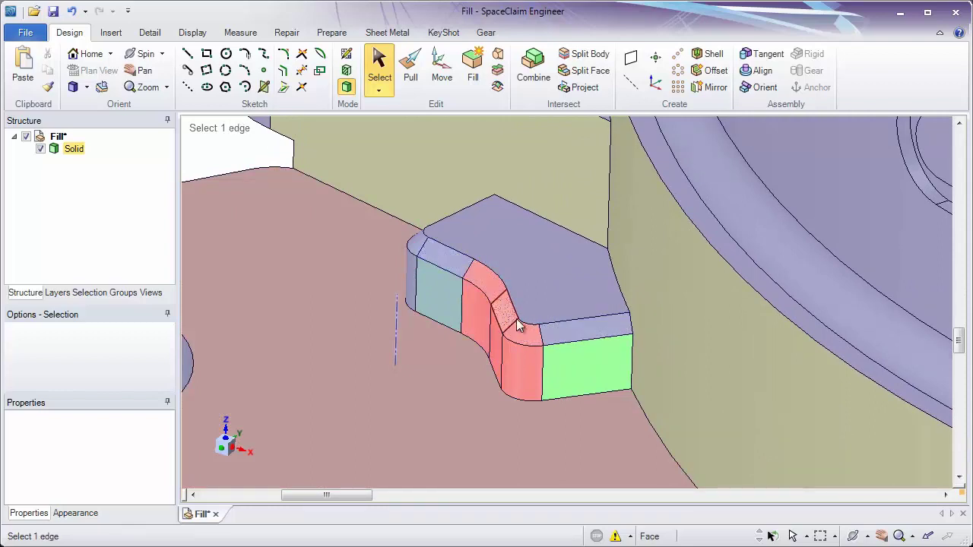
# Fill away the 0.5 mm chamfer face chain and the remaining top chamfer edge.
pyautogui.doubleClick(585, 338)
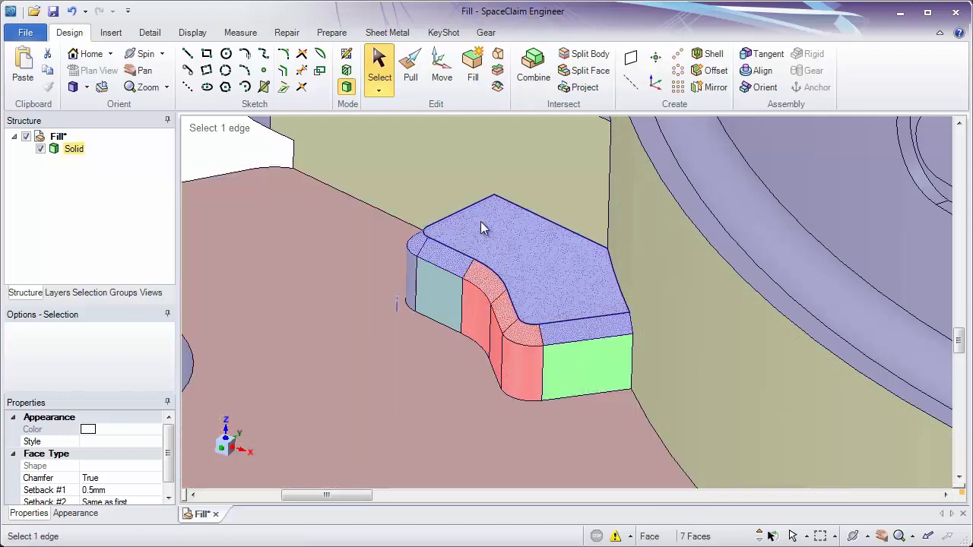
pyautogui.click(473, 79)
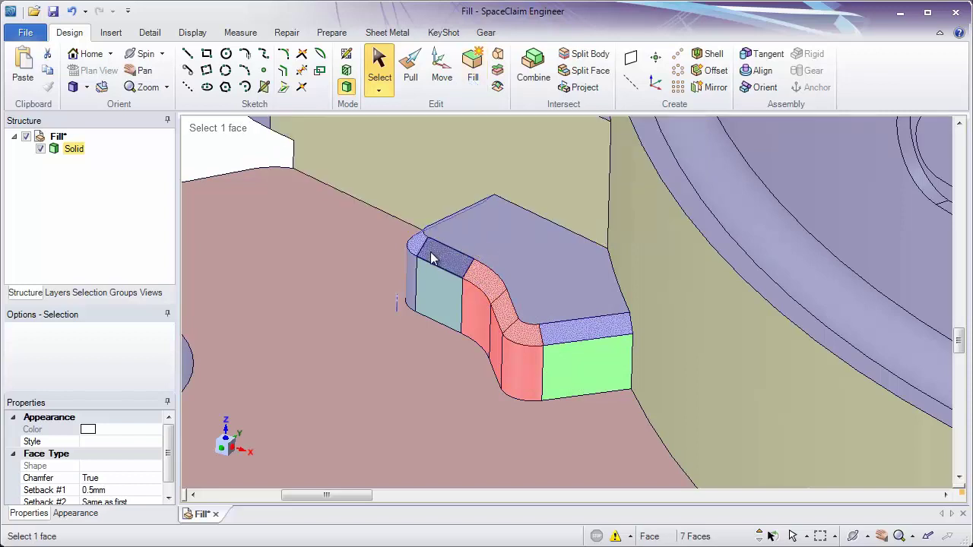
pyautogui.click(459, 212)
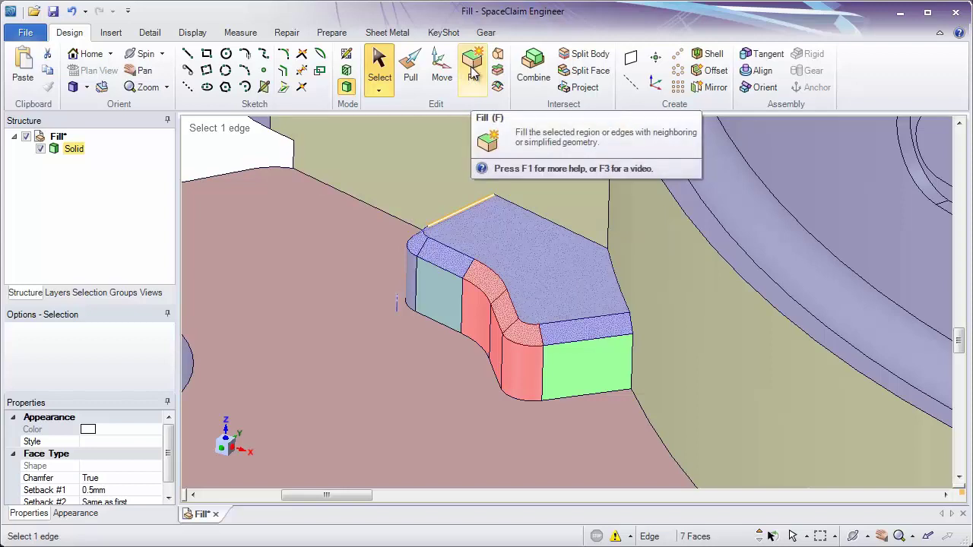
pyautogui.click(473, 71)
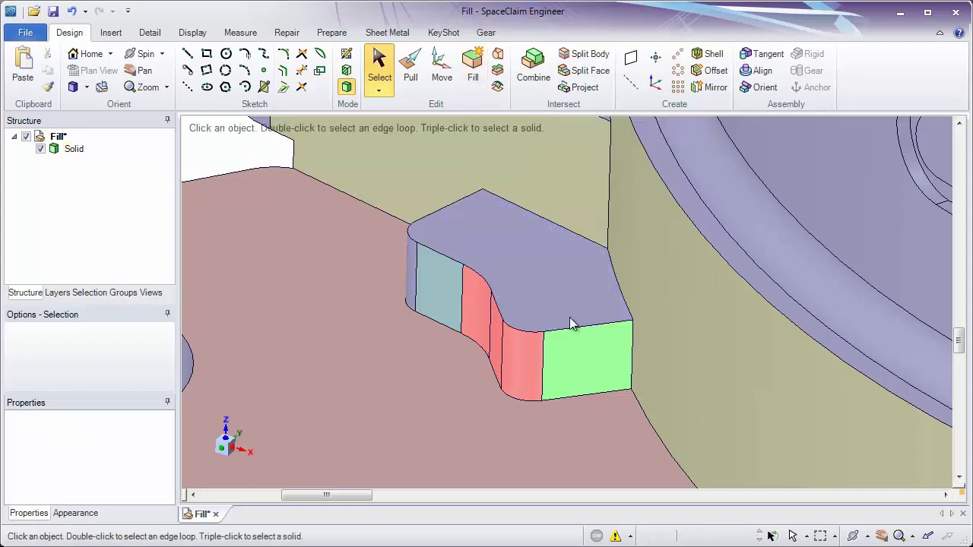
# Fill the rib block's rounded side faces so its long side meets the green end sharply.
pyautogui.click(591, 356)
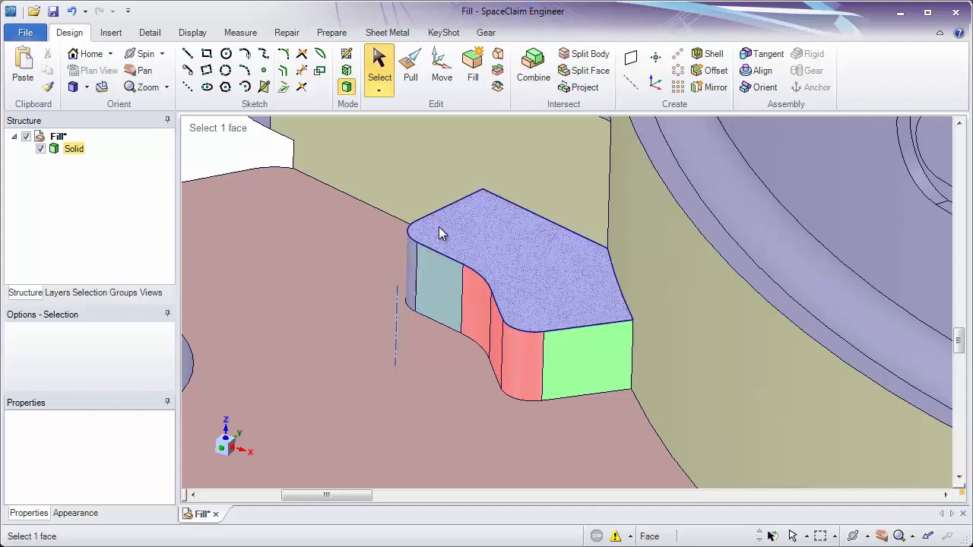
pyautogui.moveTo(448, 243); pyautogui.dragTo(574, 419)
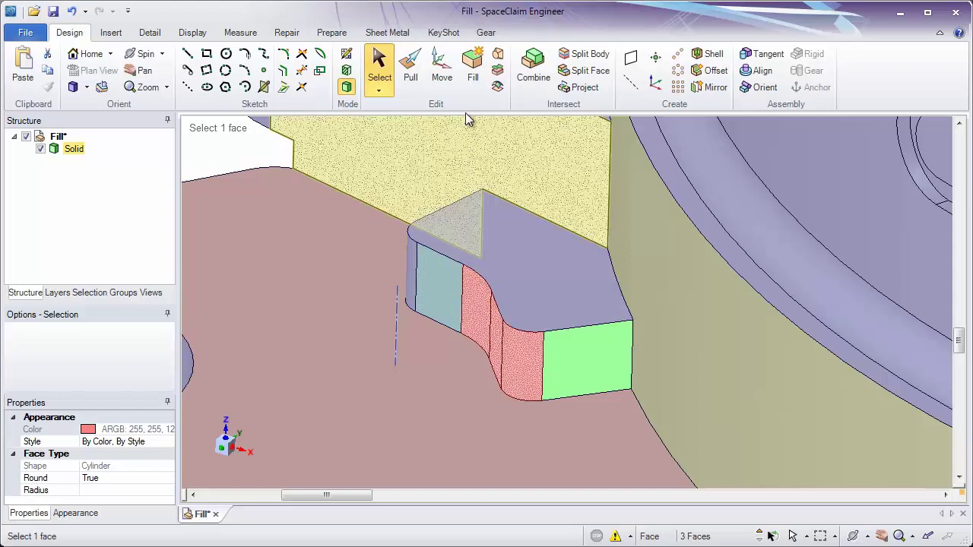
pyautogui.click(475, 81)
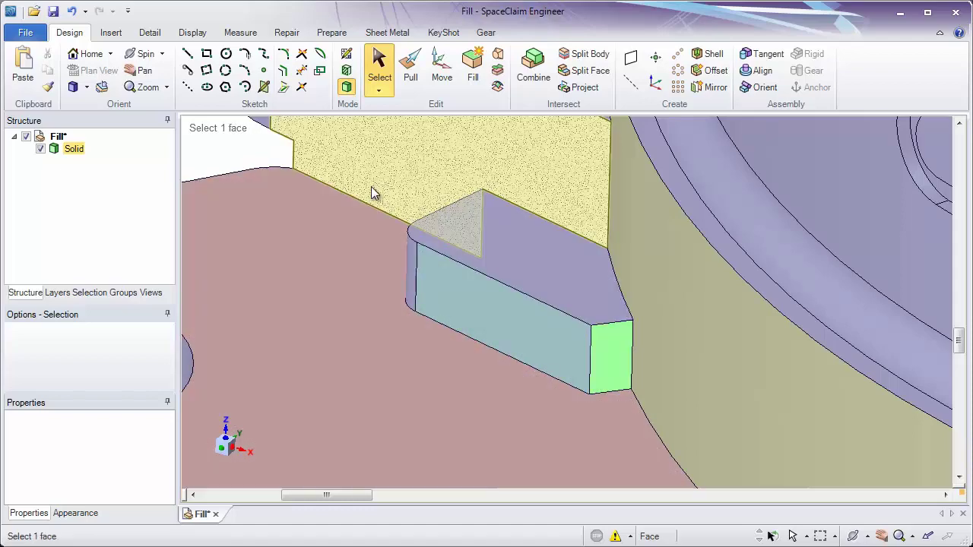
# Select all of the rib block's faces and fill them away, leaving a flat flange.
pyautogui.moveTo(355, 148); pyautogui.dragTo(674, 433)
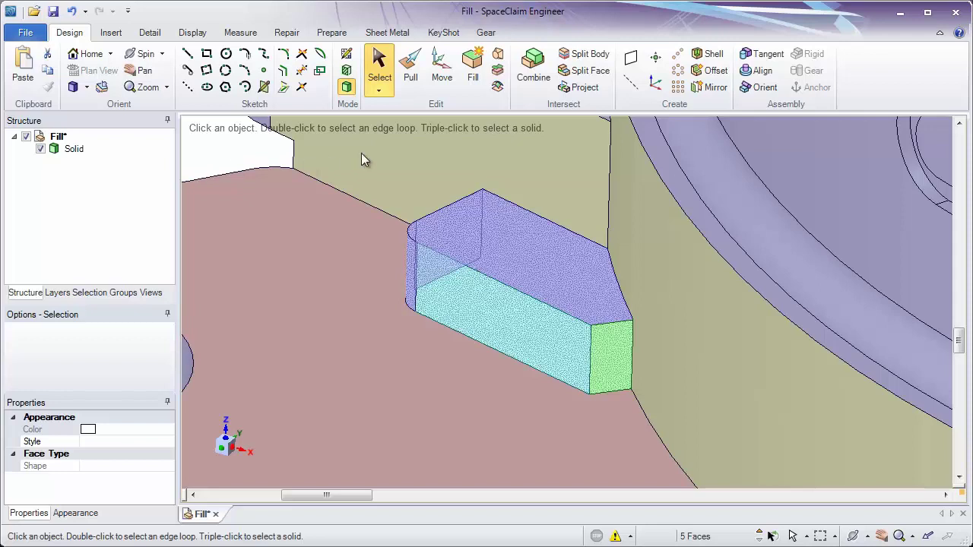
pyautogui.click(524, 139)
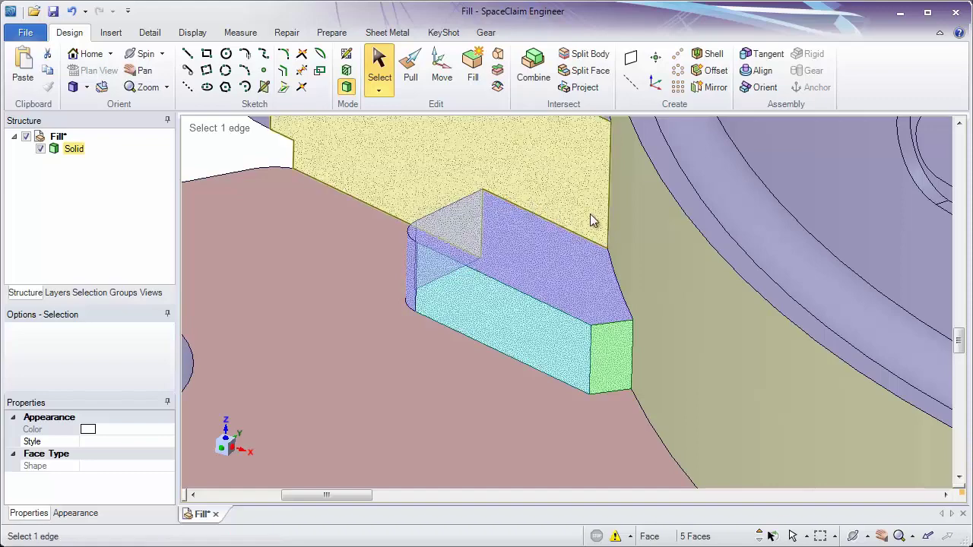
pyautogui.click(642, 205)
pyautogui.click(487, 391)
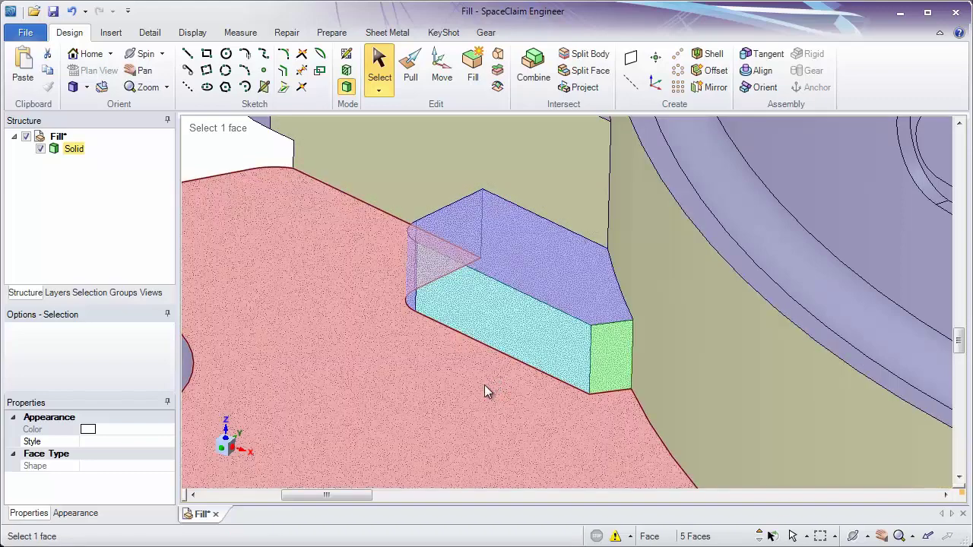
pyautogui.click(473, 79)
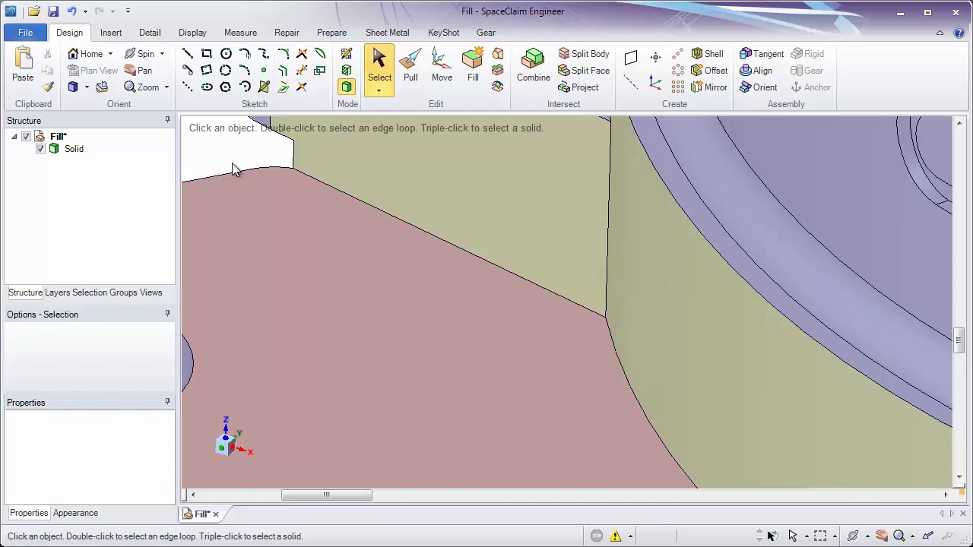
# Fill the inlet pipe's raised ring faces together with an edge loop on the cone.
pyautogui.click(258, 220)
pyautogui.moveTo(400, 360); pyautogui.dragTo(427, 179, button='middle')
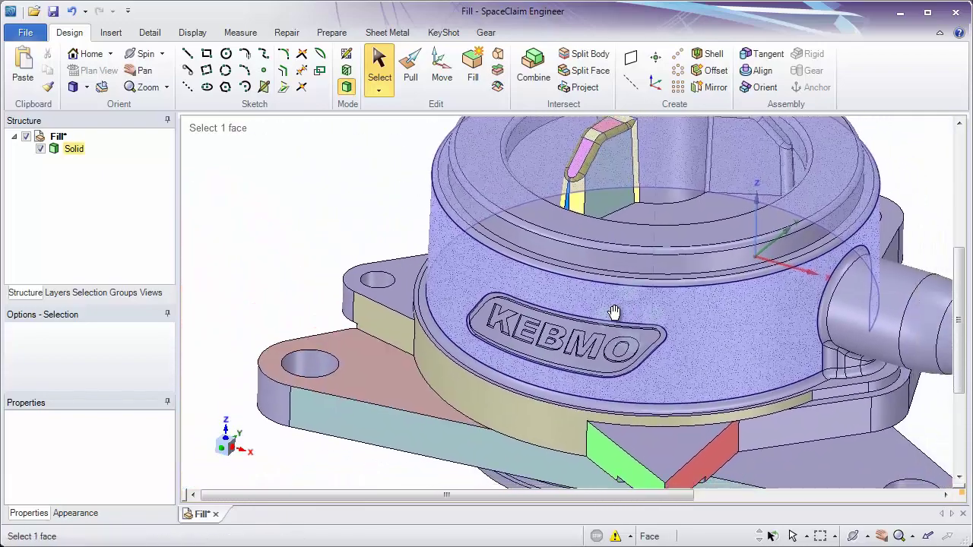
pyautogui.keyDown('shift'); pyautogui.moveTo(614, 313); pyautogui.dragTo(403, 254, button='middle'); pyautogui.keyUp('shift')
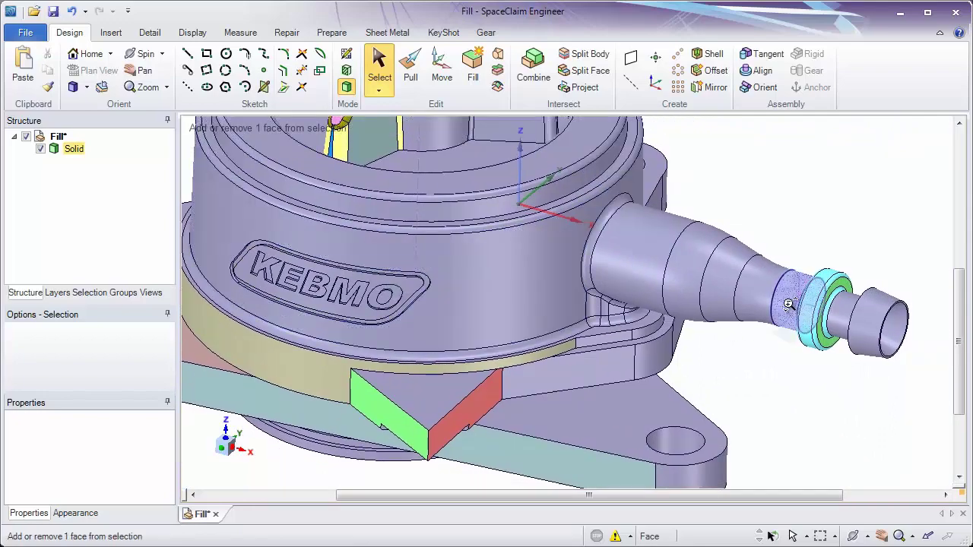
pyautogui.keyDown('ctrl'); pyautogui.moveTo(788, 304); pyautogui.dragTo(691, 398, button='middle'); pyautogui.keyUp('ctrl')
pyautogui.moveTo(655, 145); pyautogui.dragTo(821, 456)
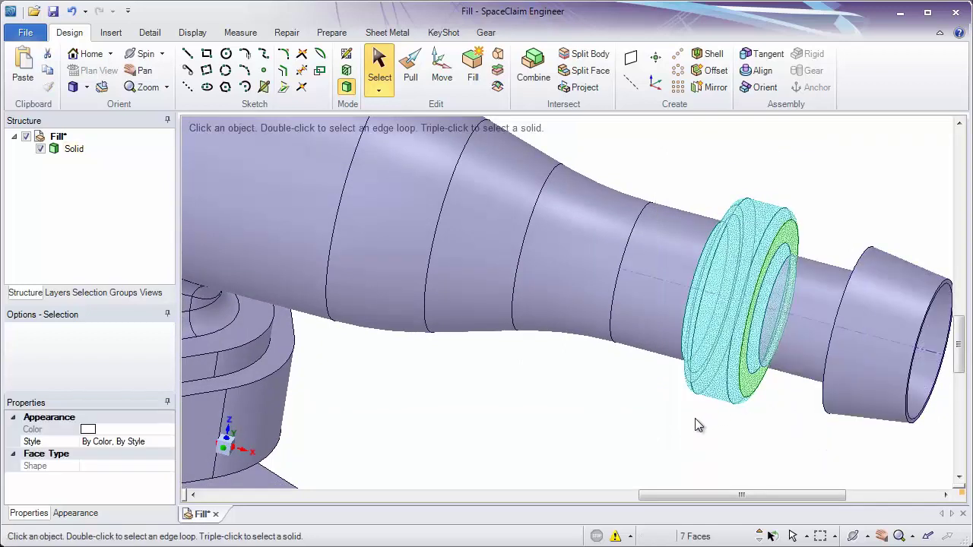
pyautogui.click(477, 152)
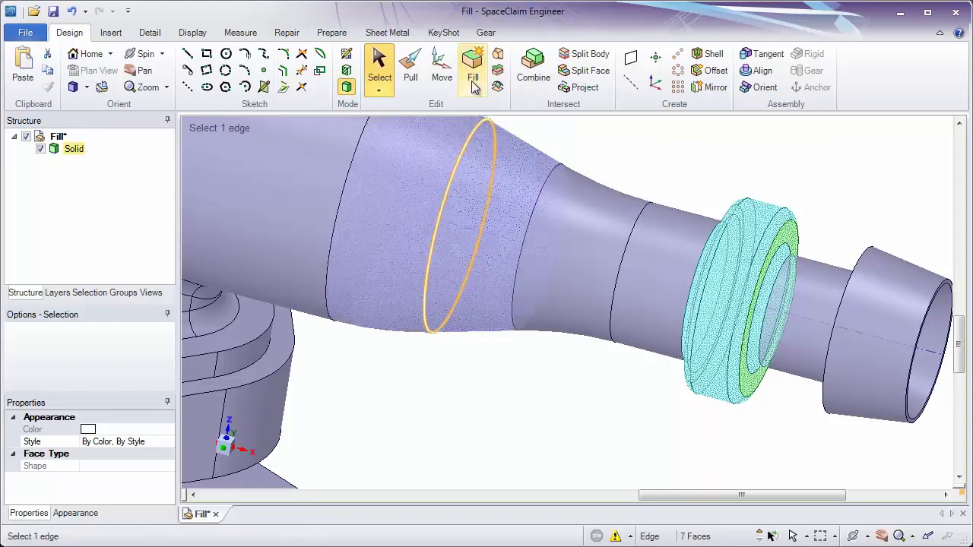
pyautogui.click(473, 80)
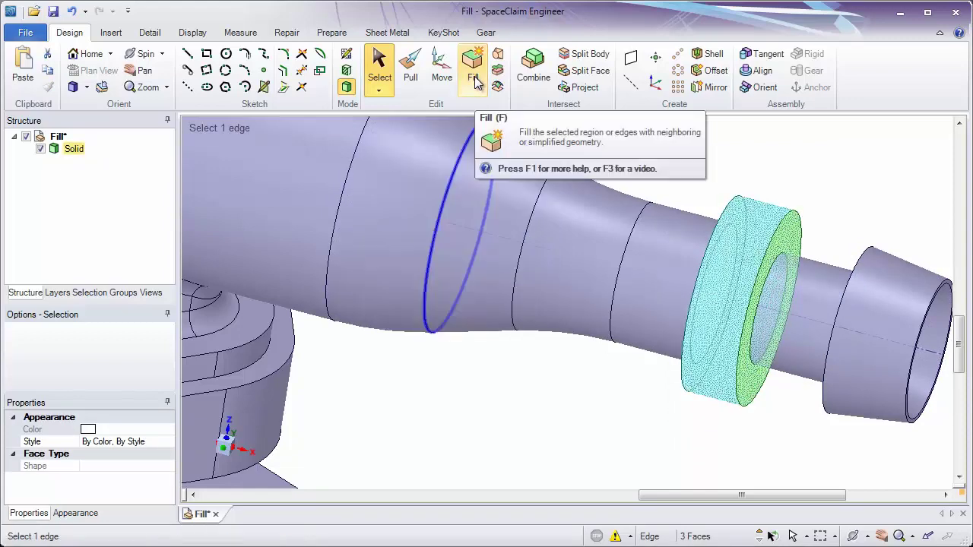
pyautogui.click(659, 143)
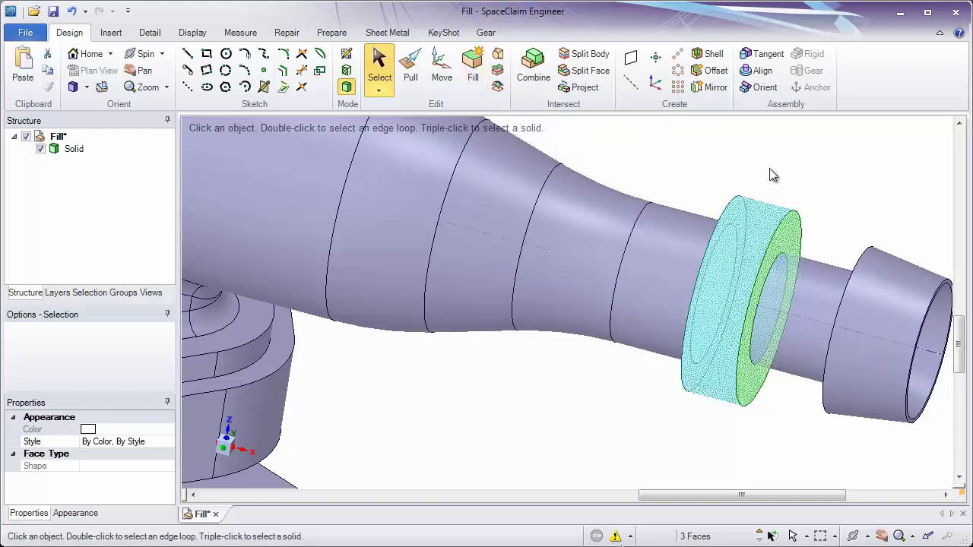
# Read the fill failure in the Status Log and undo twice to restore the ring.
pyautogui.click(631, 538)
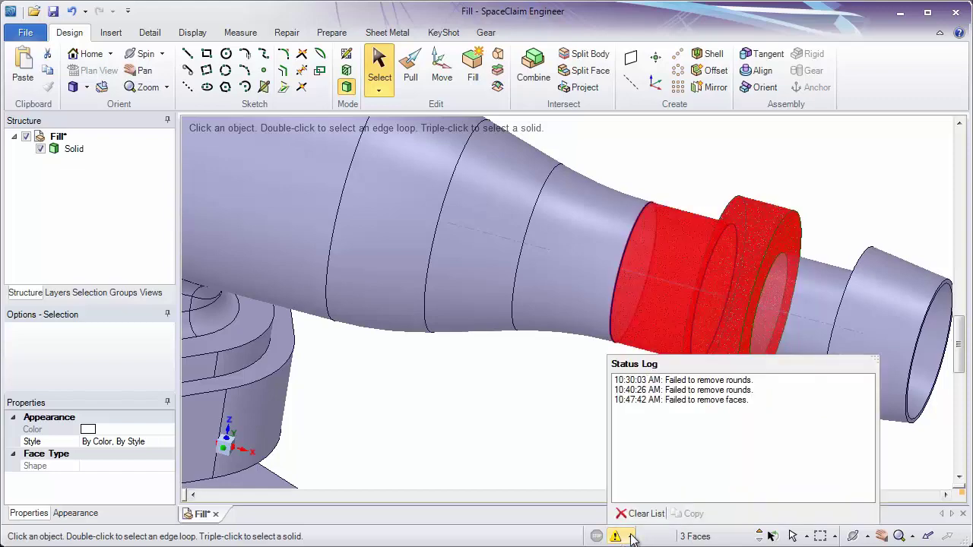
pyautogui.click(718, 401)
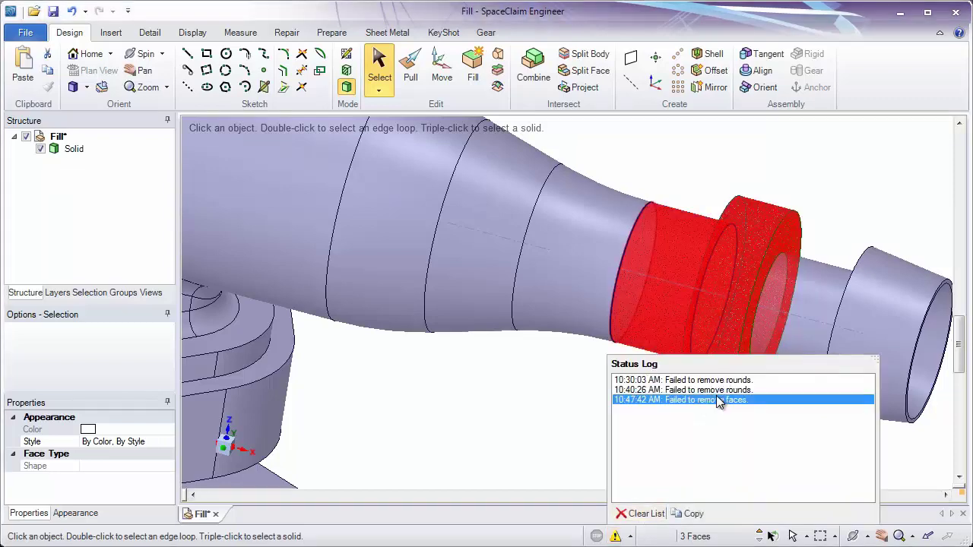
pyautogui.click(566, 399)
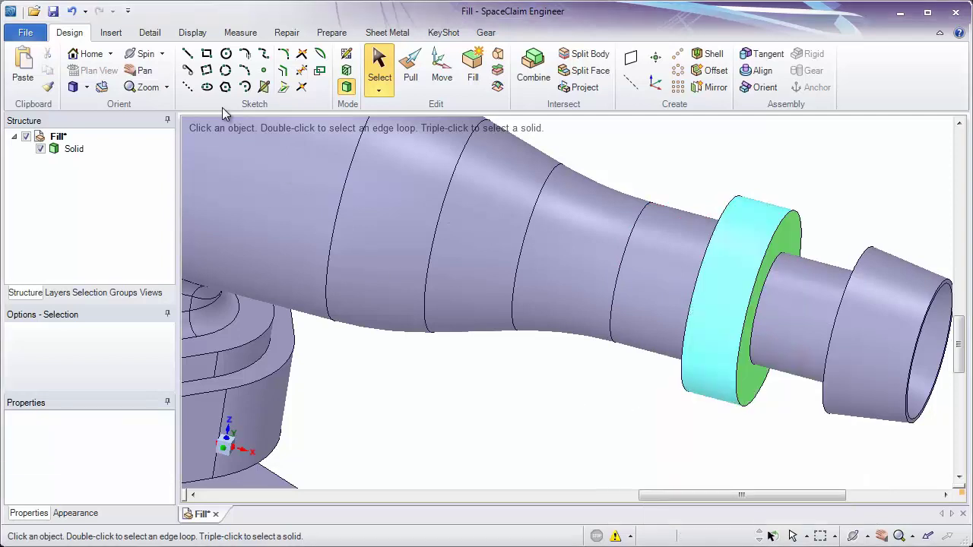
pyautogui.click(73, 11)
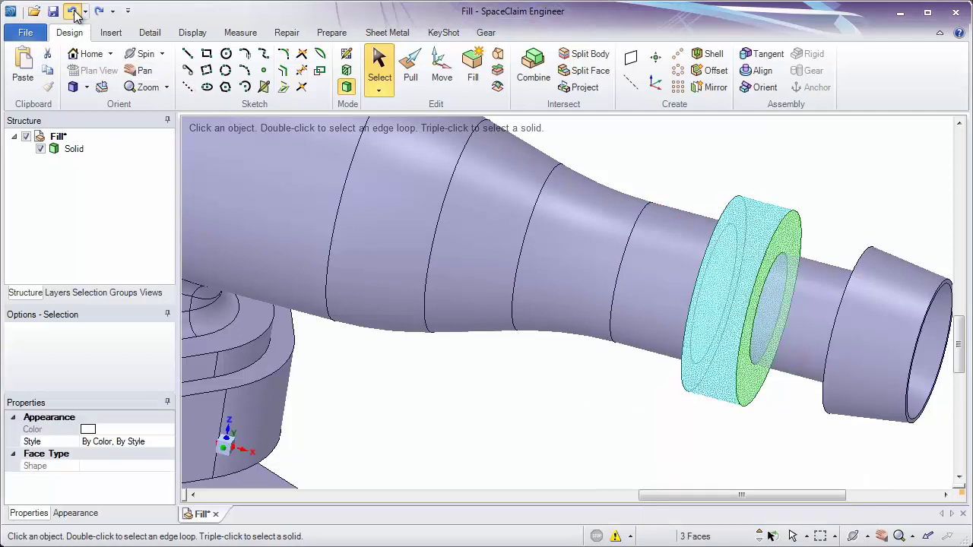
pyautogui.click(72, 12)
# Inspect the inlet ring's outer face, edge and inner face.
pyautogui.click(683, 157)
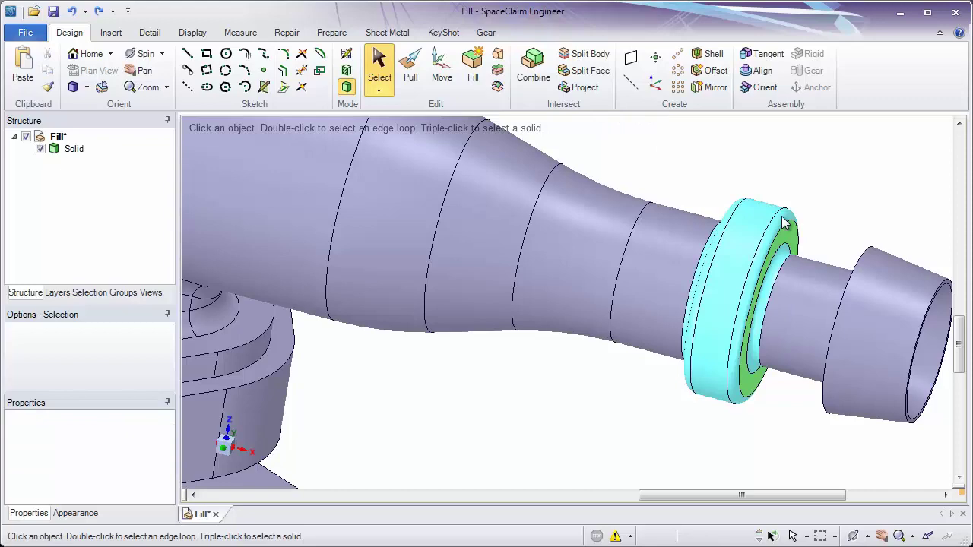
pyautogui.scroll(3, 831, 332)
pyautogui.click(704, 210)
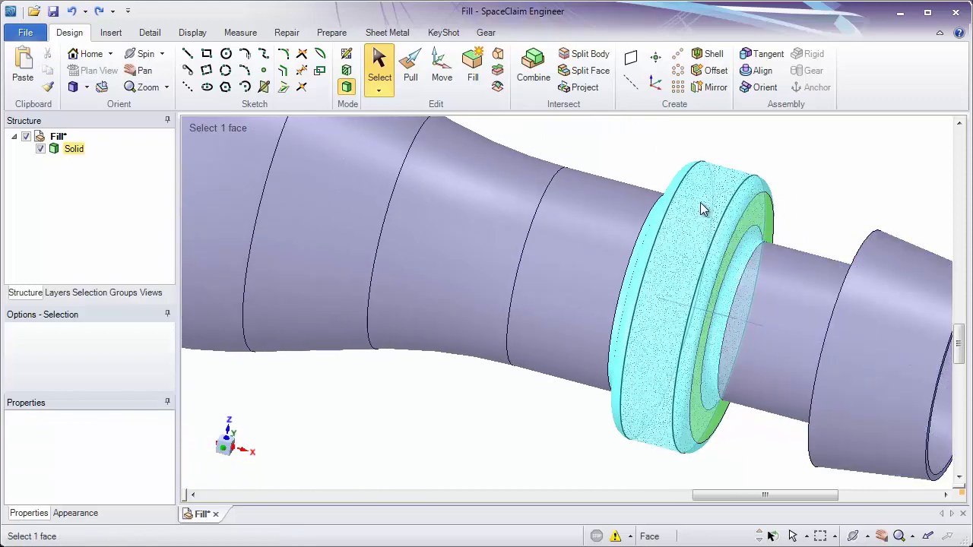
pyautogui.press('Escape')
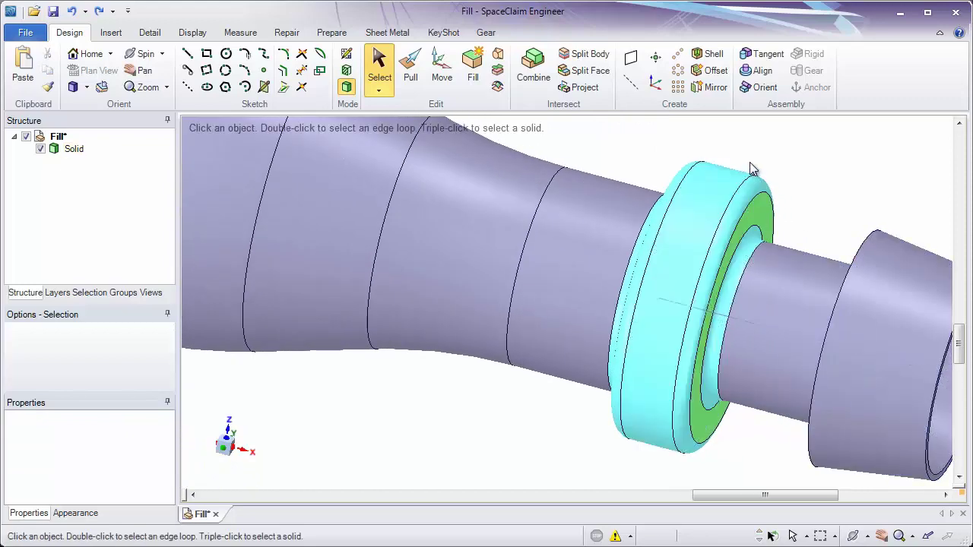
pyautogui.click(754, 228)
pyautogui.click(699, 178)
pyautogui.moveTo(700, 178)
pyautogui.mouseDown(button='middle')
pyautogui.moveTo(762, 190)
pyautogui.moveTo(686, 166)
pyautogui.mouseUp(button='middle')
pyautogui.press('Escape')
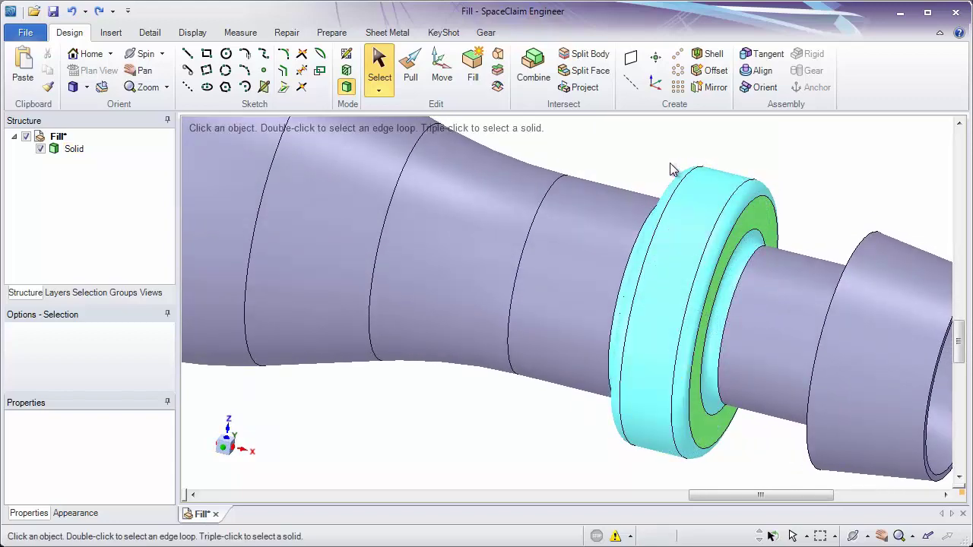
# Inspect the shaft faces and narrow fillet on either side of the ring.
pyautogui.moveTo(418, 383); pyautogui.dragTo(506, 362, button='middle')
pyautogui.click(433, 371)
pyautogui.click(595, 211)
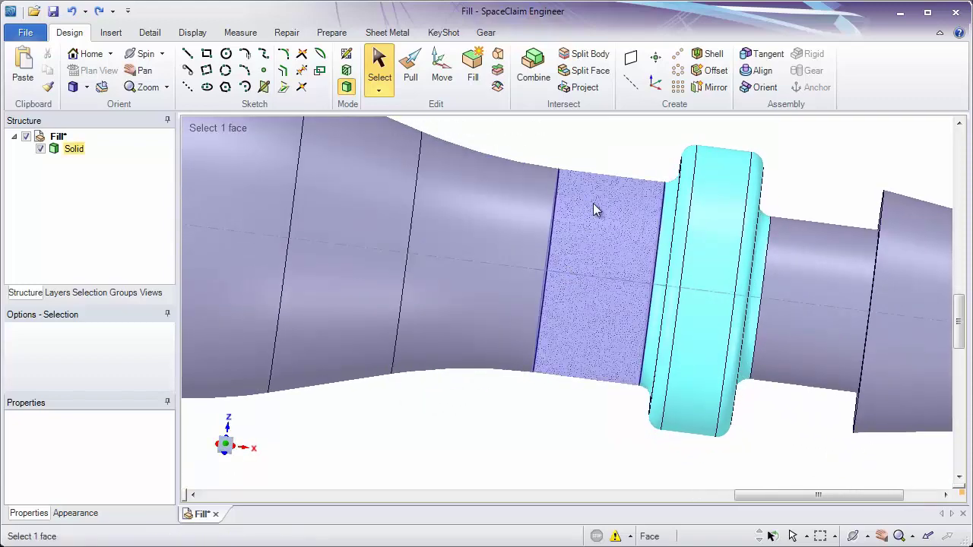
pyautogui.press('Escape')
pyautogui.click(680, 189)
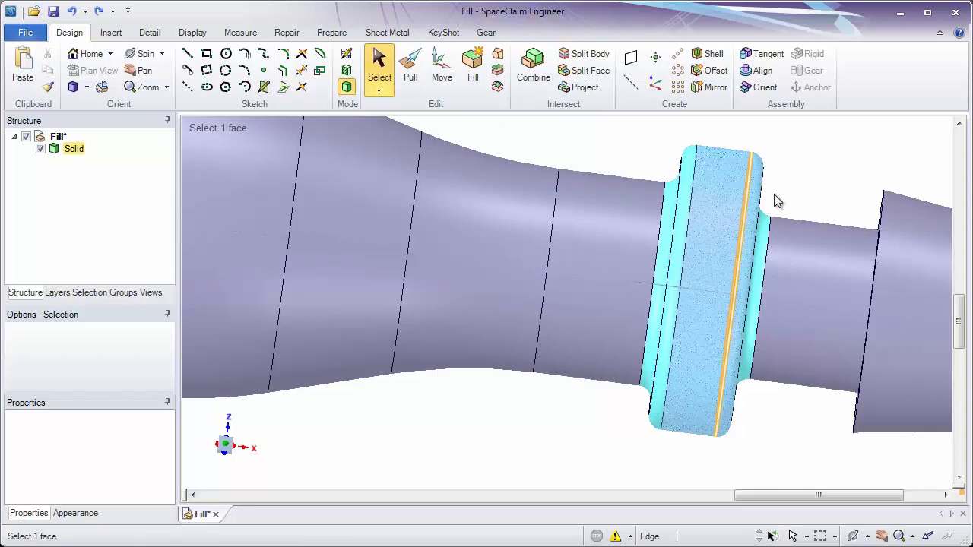
pyautogui.click(849, 234)
pyautogui.click(764, 232)
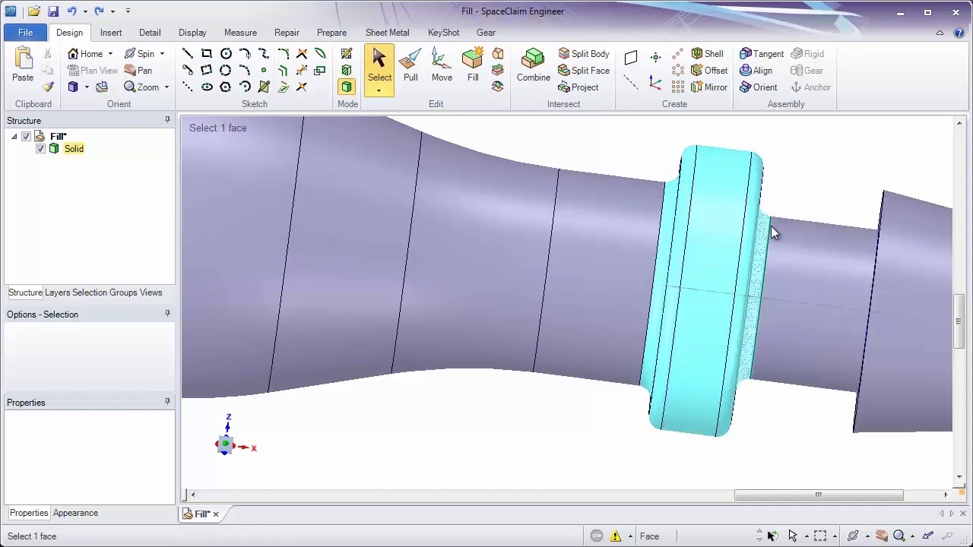
pyautogui.click(624, 204)
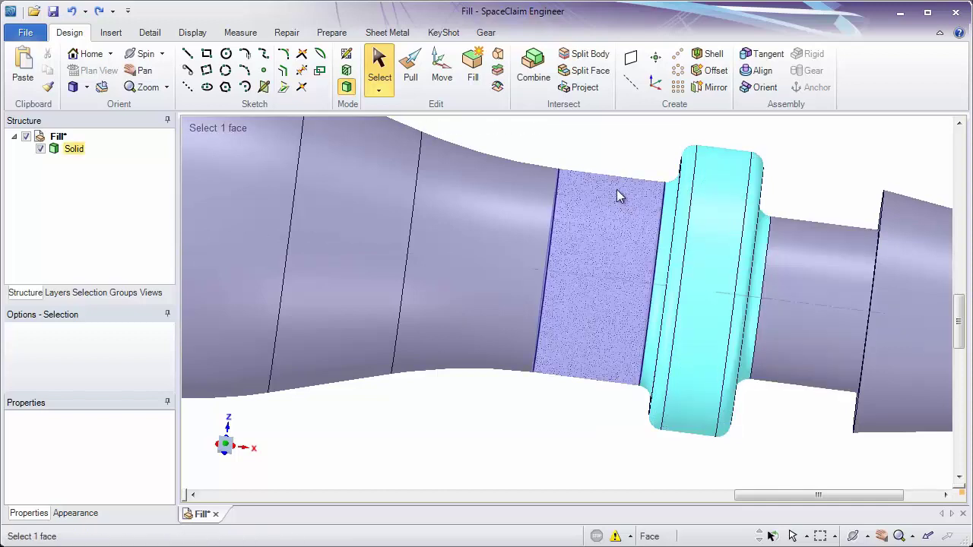
pyautogui.click(629, 165)
pyautogui.moveTo(628, 166); pyautogui.dragTo(599, 149, button='middle')
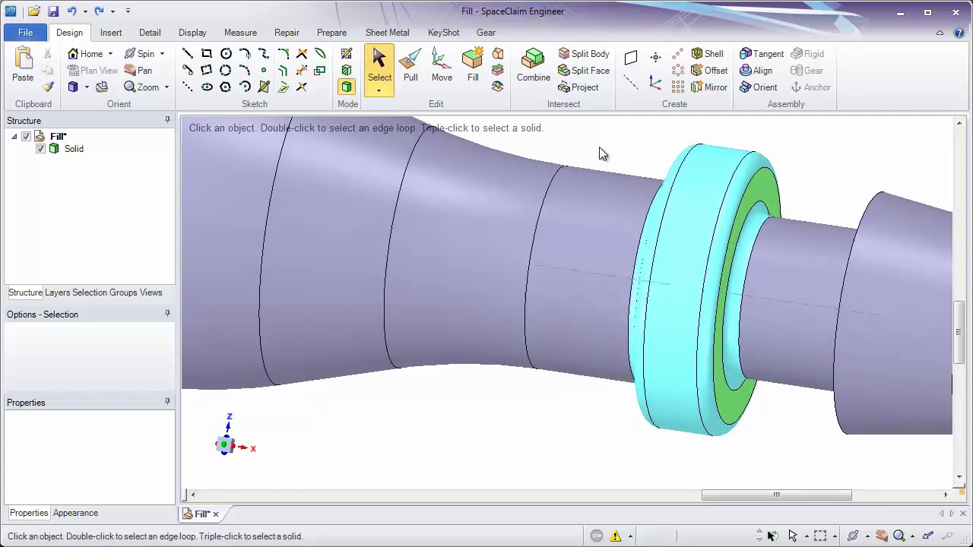
# Fill away the ring faces except the green one, leaving a plain step on the shaft.
pyautogui.moveTo(579, 124); pyautogui.dragTo(817, 473)
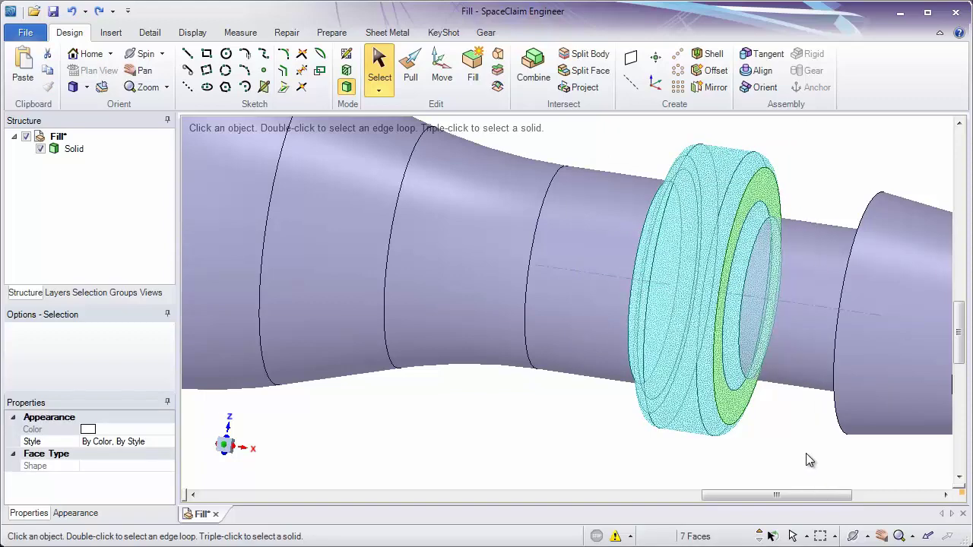
pyautogui.keyDown('ctrl'); pyautogui.click(736, 411); pyautogui.keyUp('ctrl')
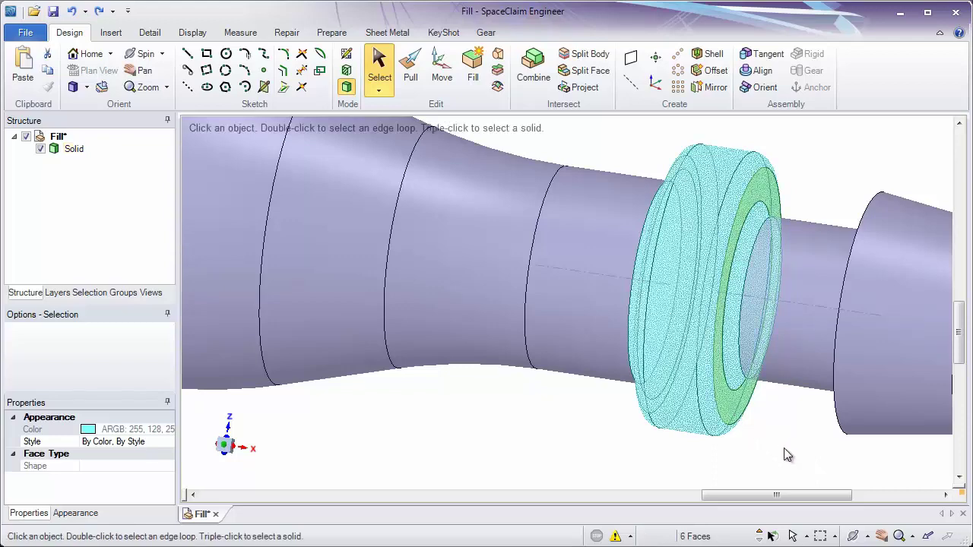
pyautogui.moveTo(787, 454); pyautogui.dragTo(814, 437, button='middle')
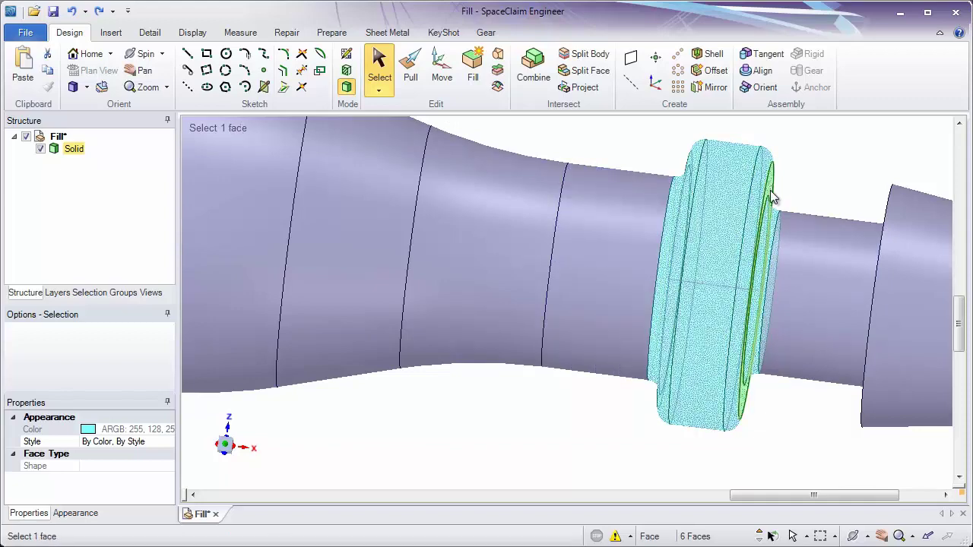
pyautogui.click(479, 90)
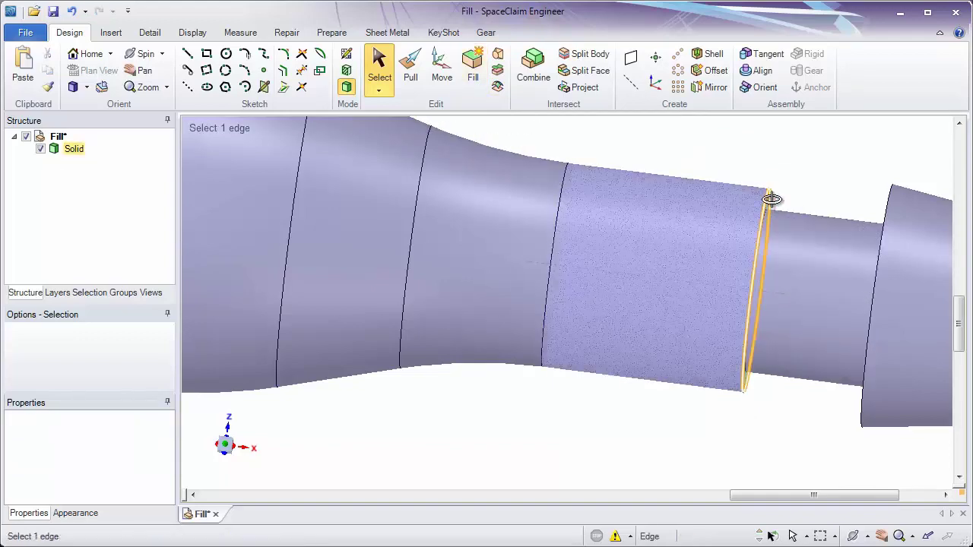
pyautogui.moveTo(770, 196); pyautogui.dragTo(819, 239, button='middle')
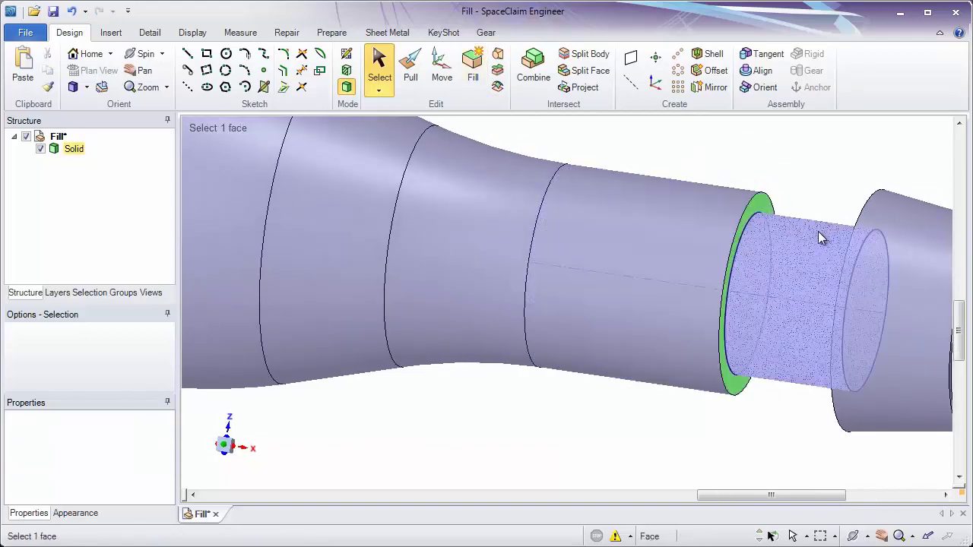
pyautogui.click(766, 211)
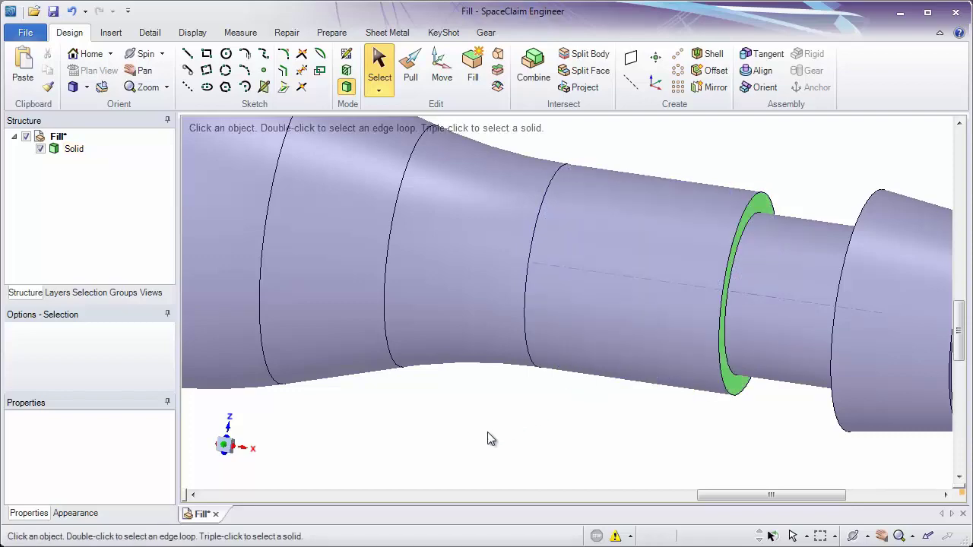
pyautogui.keyDown('shift'); pyautogui.moveTo(480, 434); pyautogui.dragTo(652, 323, button='middle'); pyautogui.keyUp('shift')
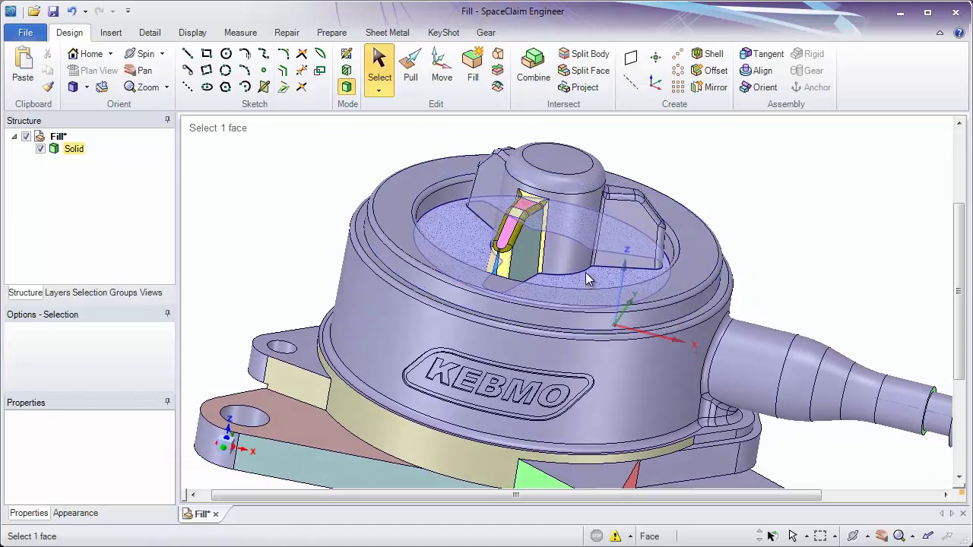
# Fill away the narrow 1 mm fillet face between the pink and grey-green slot faces.
pyautogui.keyDown('ctrl'); pyautogui.moveTo(574, 253); pyautogui.dragTo(516, 285, button='middle'); pyautogui.keyUp('ctrl')
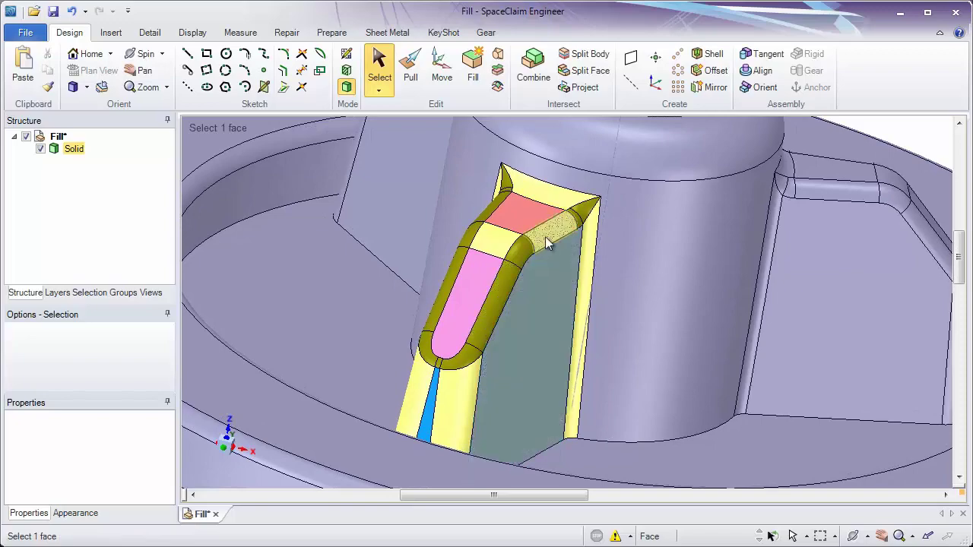
pyautogui.moveTo(548, 243); pyautogui.dragTo(516, 266, button='middle')
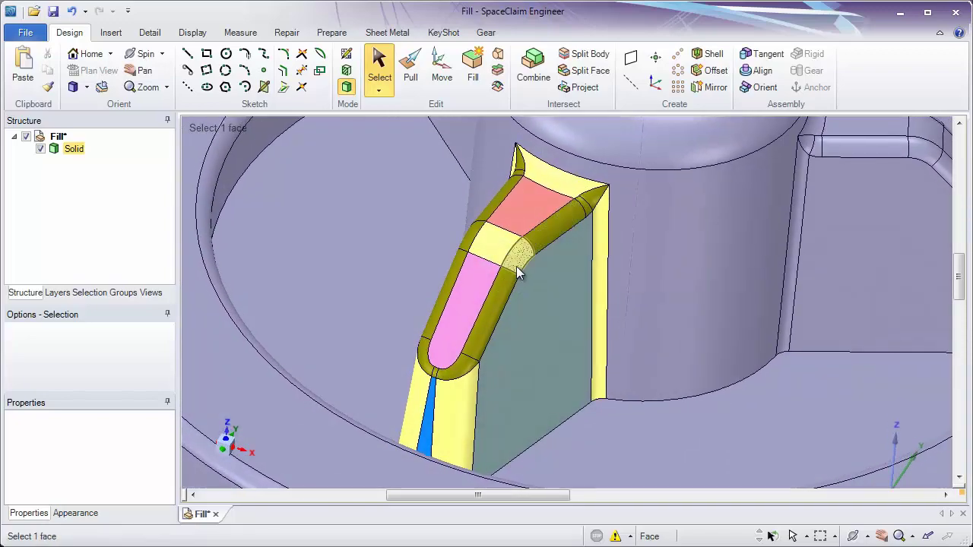
pyautogui.moveTo(560, 235)
pyautogui.keyDown('ctrl'); pyautogui.mouseDown(button='middle')
pyautogui.moveTo(555, 251)
pyautogui.moveTo(556, 238)
pyautogui.mouseUp(button='middle'); pyautogui.keyUp('ctrl')
pyautogui.click(555, 242)
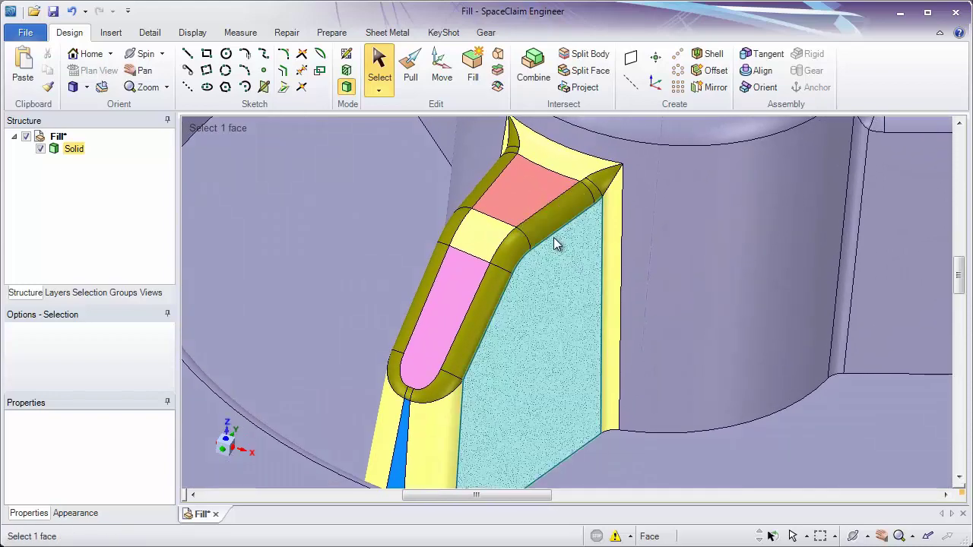
pyautogui.click(496, 298)
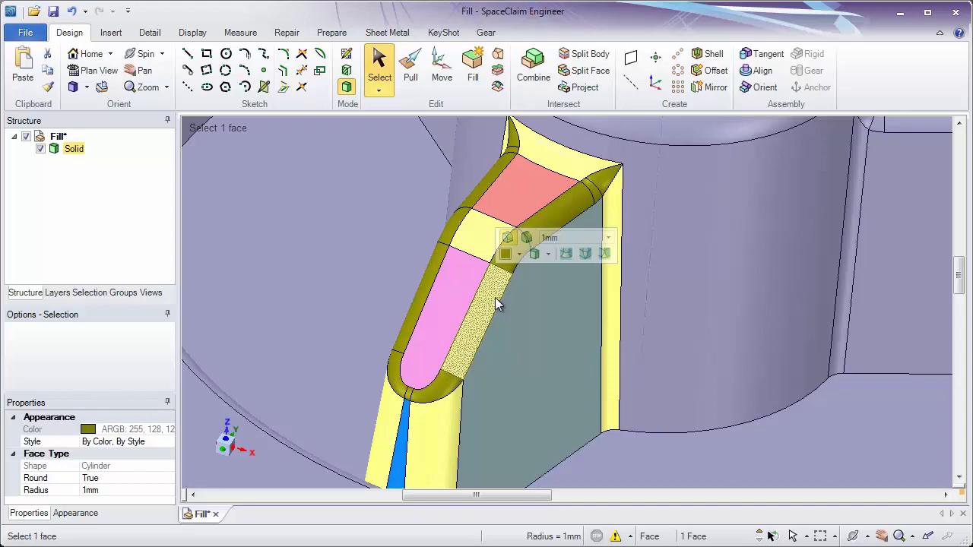
pyautogui.click(473, 79)
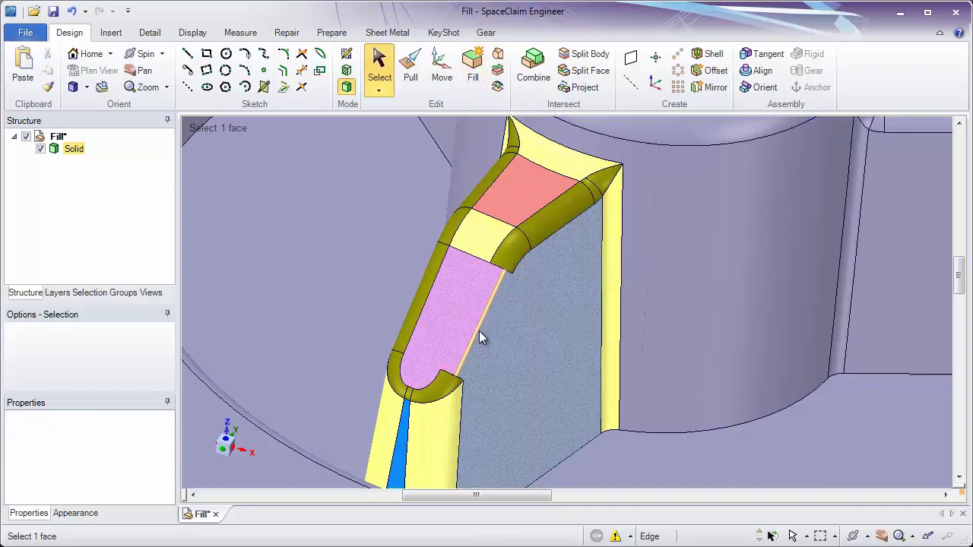
# Inspect the resulting pink-grey edge and the small faces at the slot's lower end.
pyautogui.click(477, 334)
pyautogui.click(491, 299)
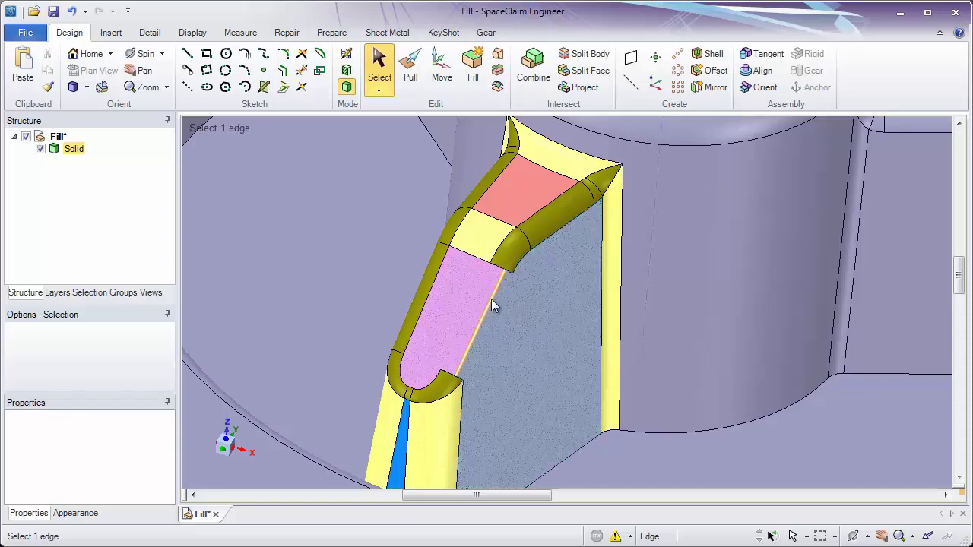
pyautogui.moveTo(491, 299); pyautogui.dragTo(456, 365, button='middle')
pyautogui.press('Escape')
pyautogui.click(494, 300)
pyautogui.click(449, 388)
pyautogui.click(458, 378)
pyautogui.press('Escape')
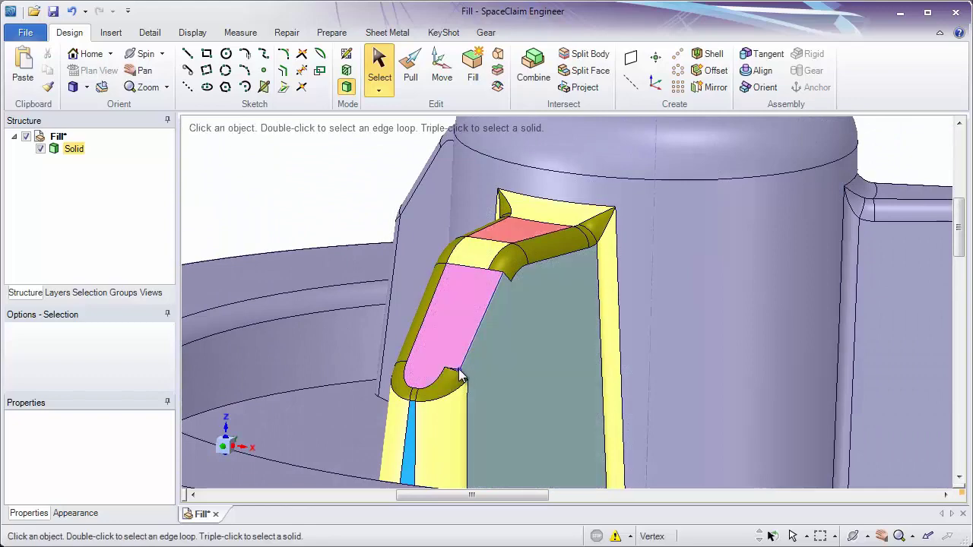
pyautogui.click(455, 343)
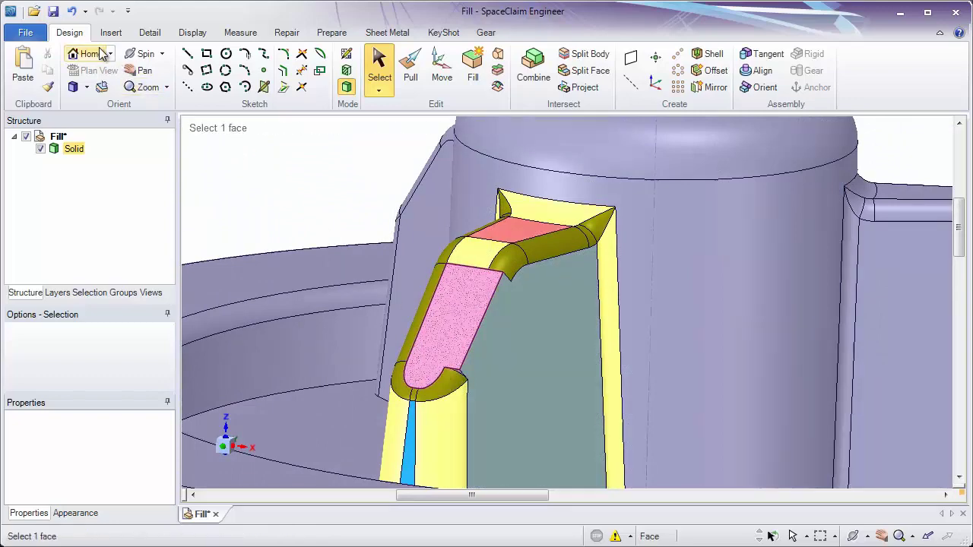
# Restore the slot fillet, try filling its corner face, and read the Status Log failure.
pyautogui.click(72, 11)
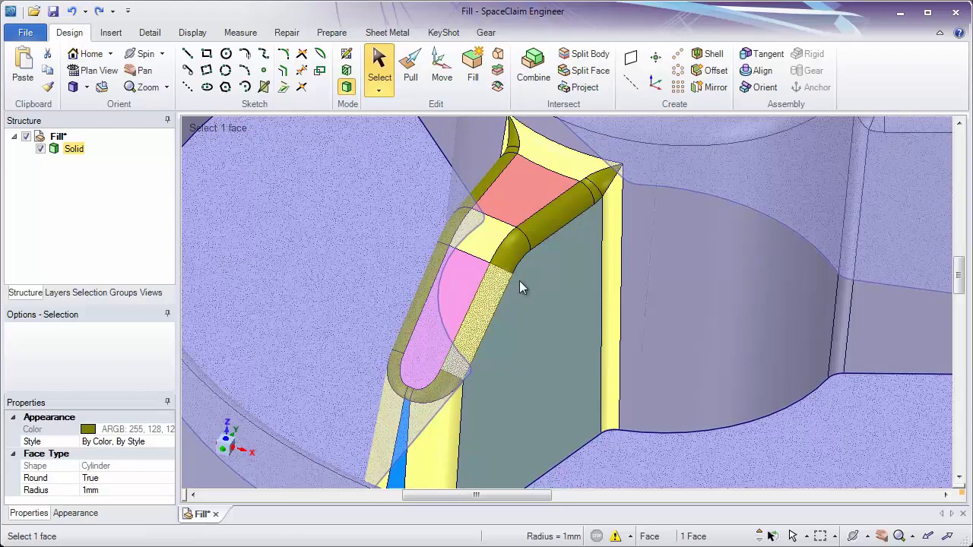
pyautogui.moveTo(537, 206); pyautogui.dragTo(554, 270, button='middle')
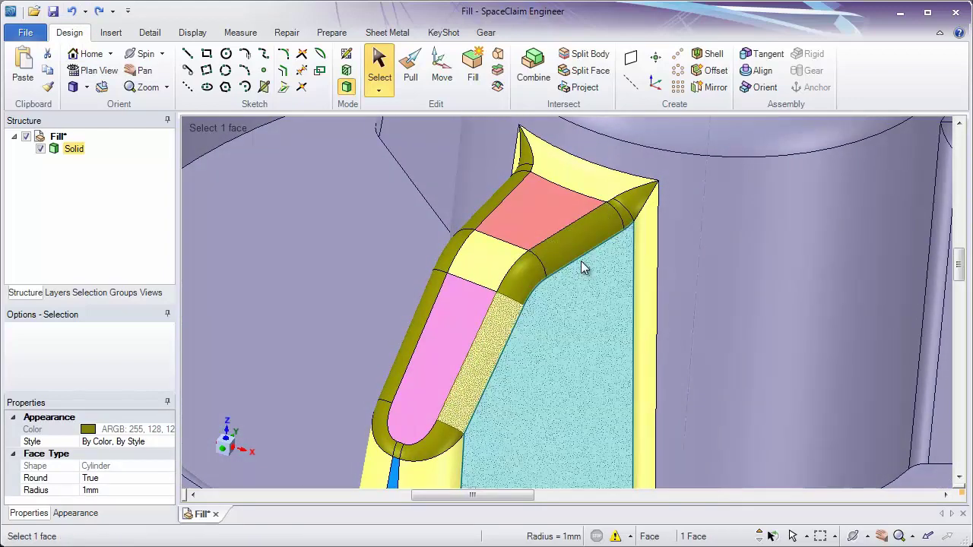
pyautogui.click(637, 205)
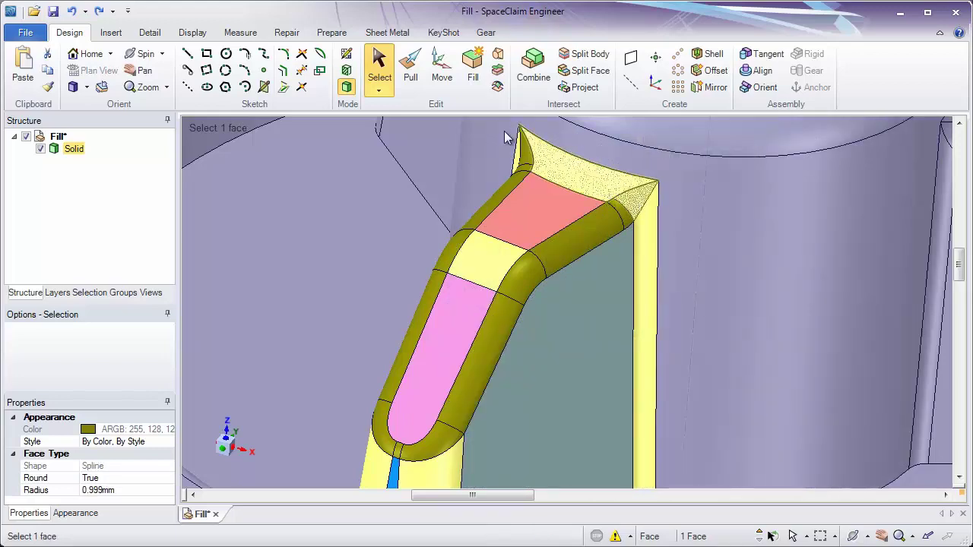
pyautogui.click(473, 77)
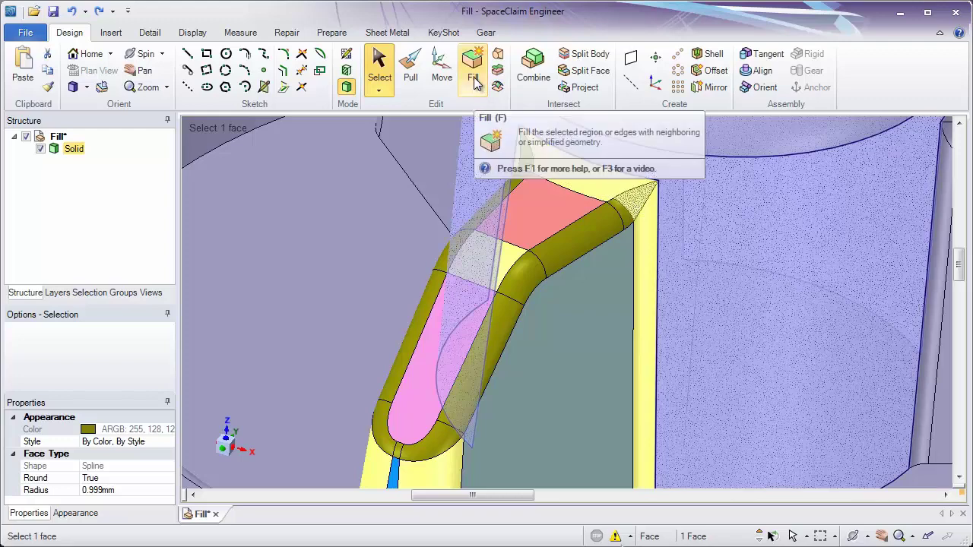
pyautogui.click(629, 537)
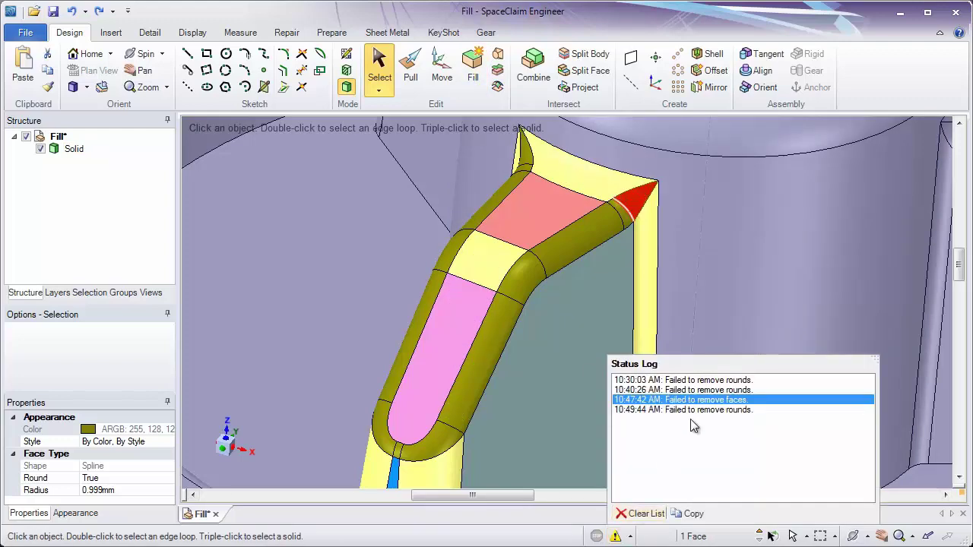
pyautogui.click(591, 239)
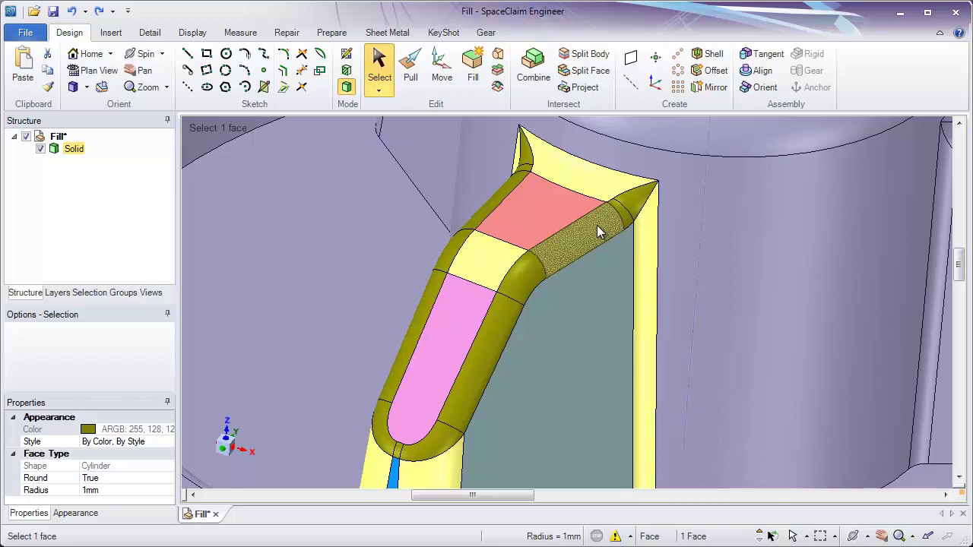
# Fill away the 0.976 mm fillet chain and the three remaining rim faces around the slot.
pyautogui.doubleClick(583, 240)
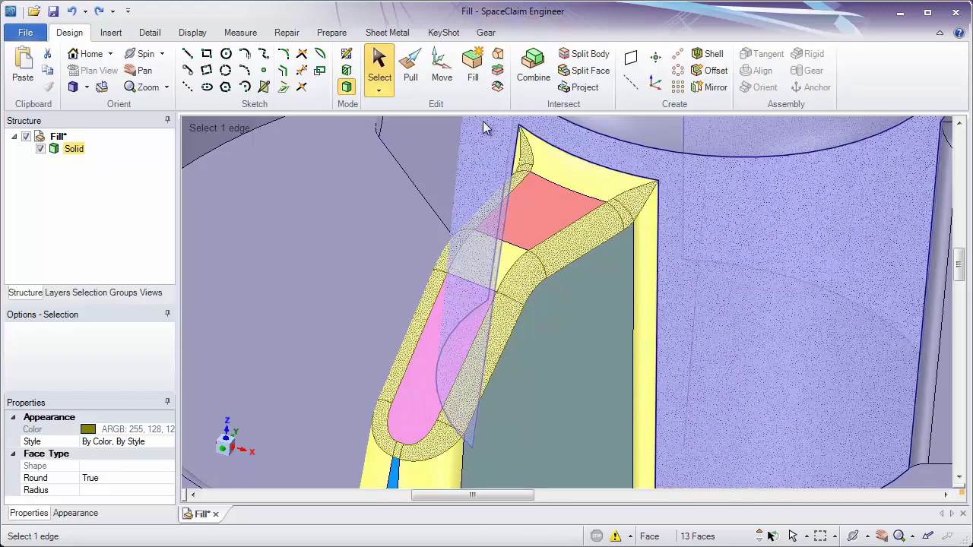
pyautogui.click(472, 84)
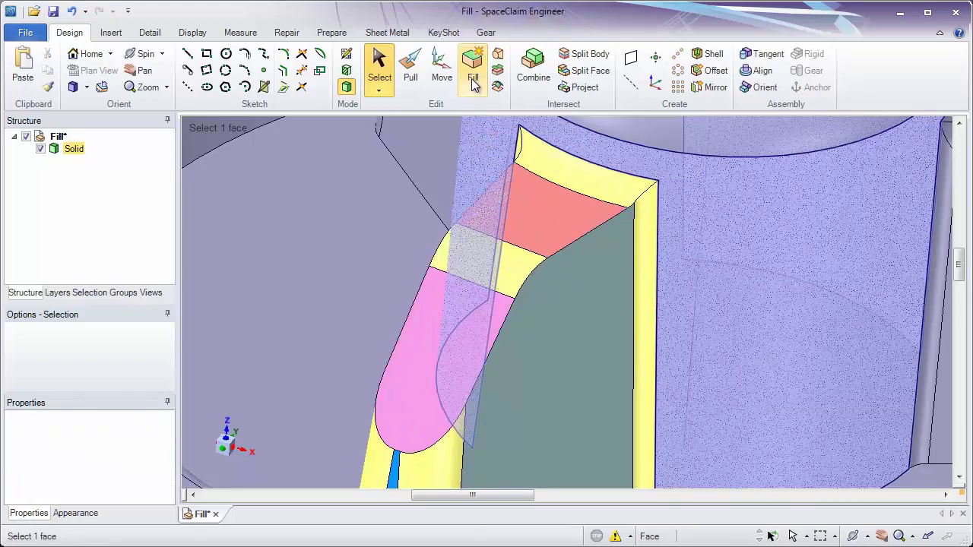
pyautogui.click(643, 231)
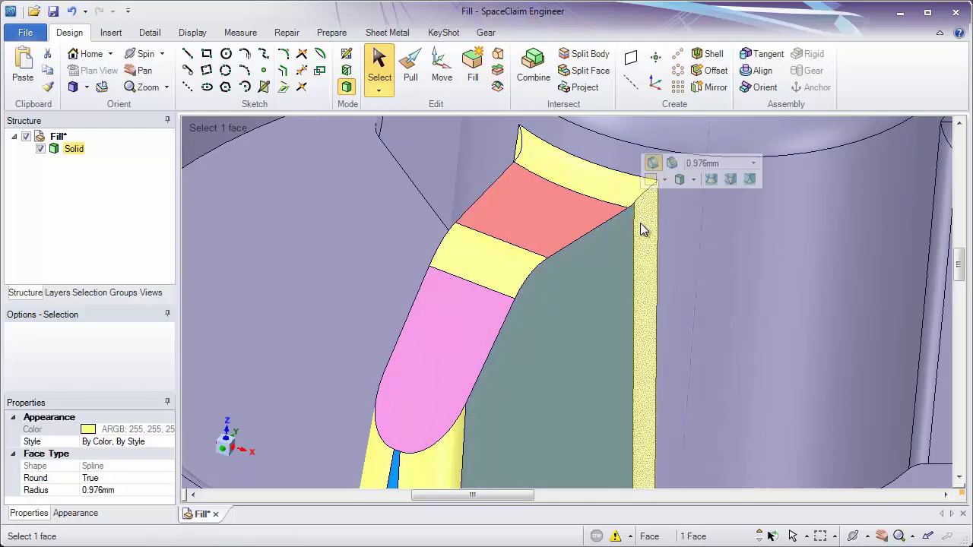
pyautogui.keyDown('ctrl'); pyautogui.click(548, 169); pyautogui.keyUp('ctrl')
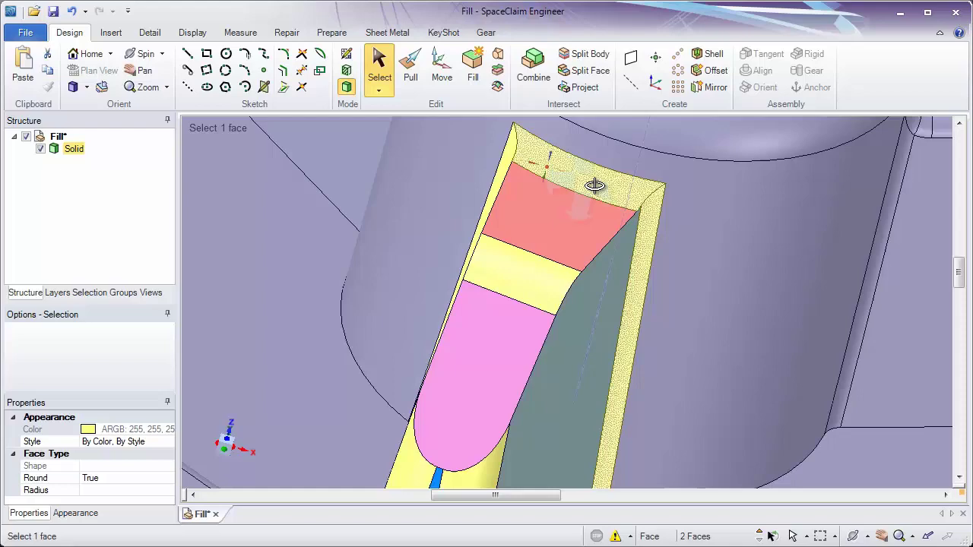
pyautogui.moveTo(595, 185); pyautogui.dragTo(543, 169, button='middle')
pyautogui.keyDown('ctrl'); pyautogui.click(506, 161); pyautogui.keyUp('ctrl')
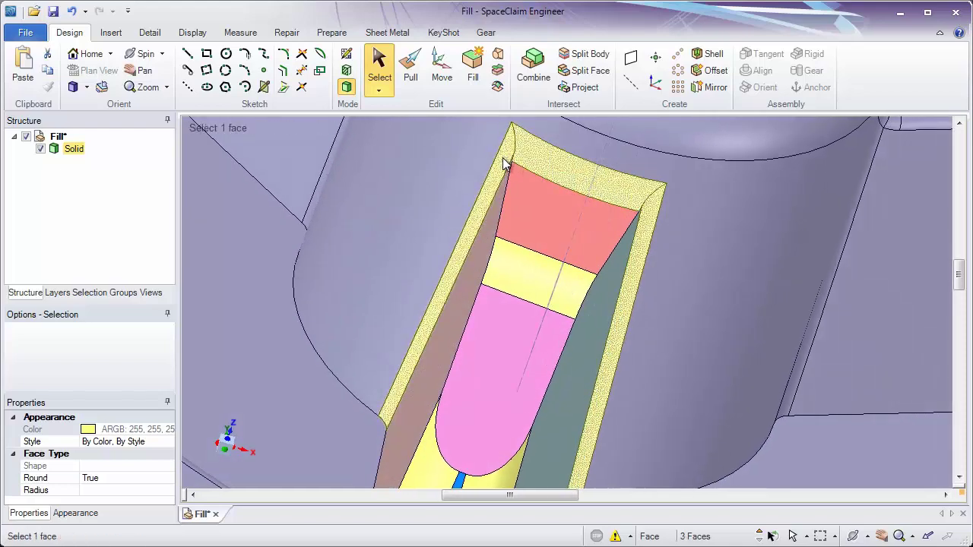
pyautogui.click(471, 67)
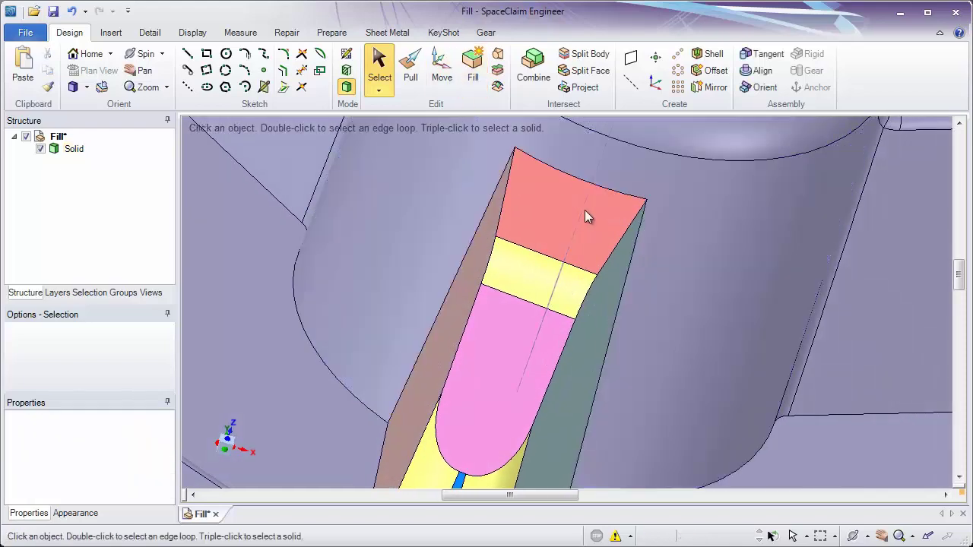
pyautogui.click(585, 214)
# Round the chain of nine slot side edges at 1 mm with Pull.
pyautogui.moveTo(578, 210); pyautogui.dragTo(517, 187, button='middle')
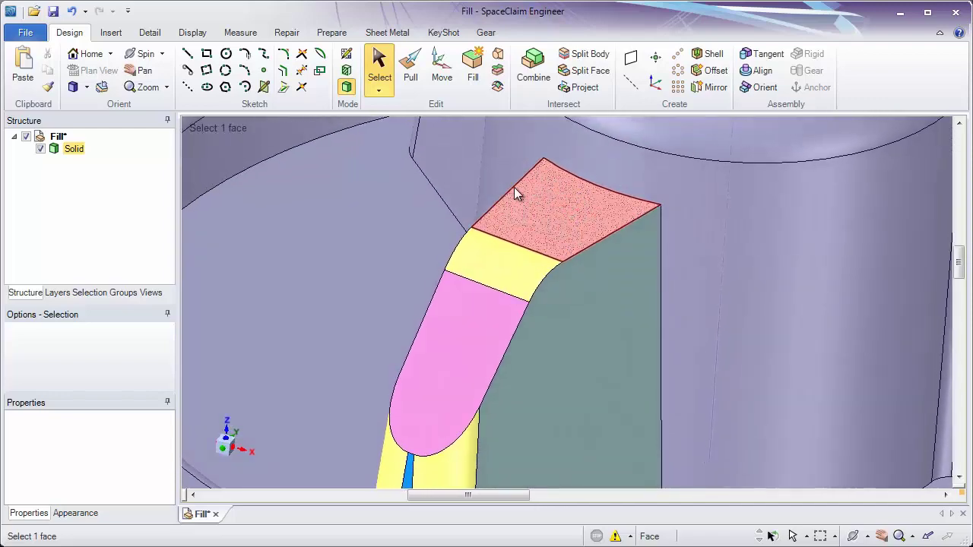
pyautogui.click(409, 84)
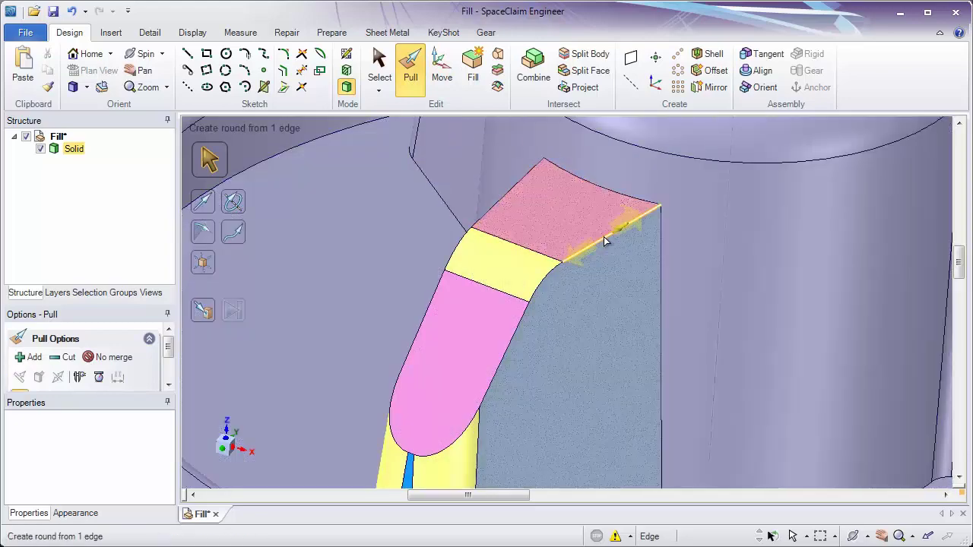
pyautogui.doubleClick(605, 240)
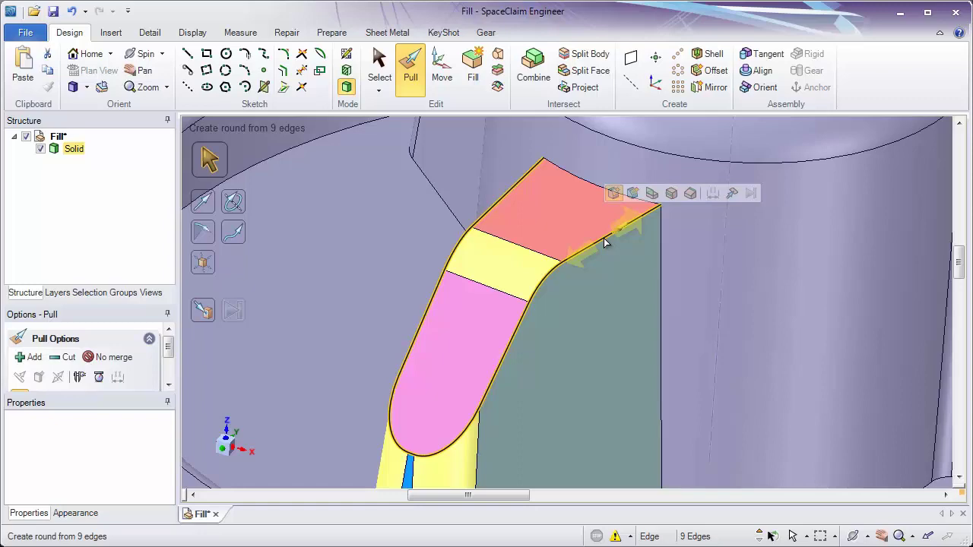
pyautogui.write('1')
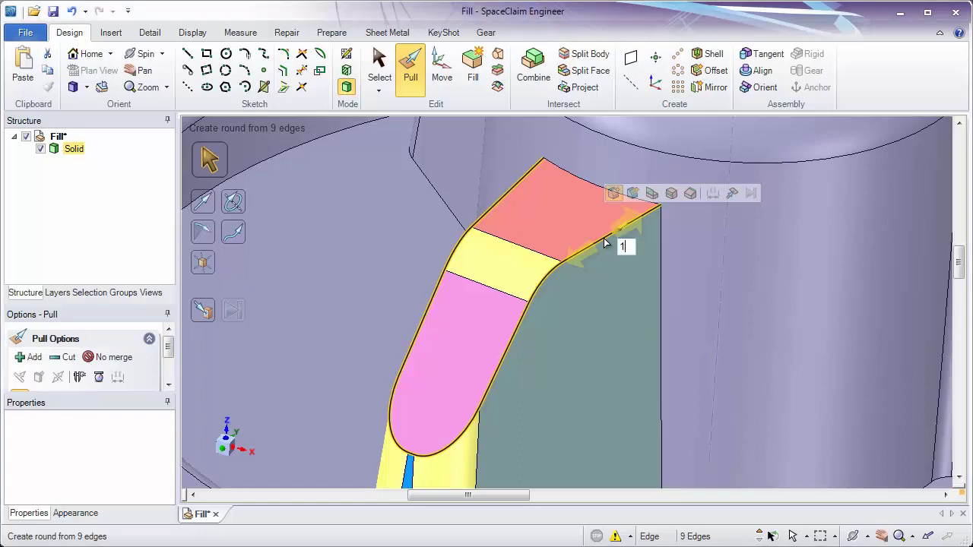
pyautogui.press('Return')
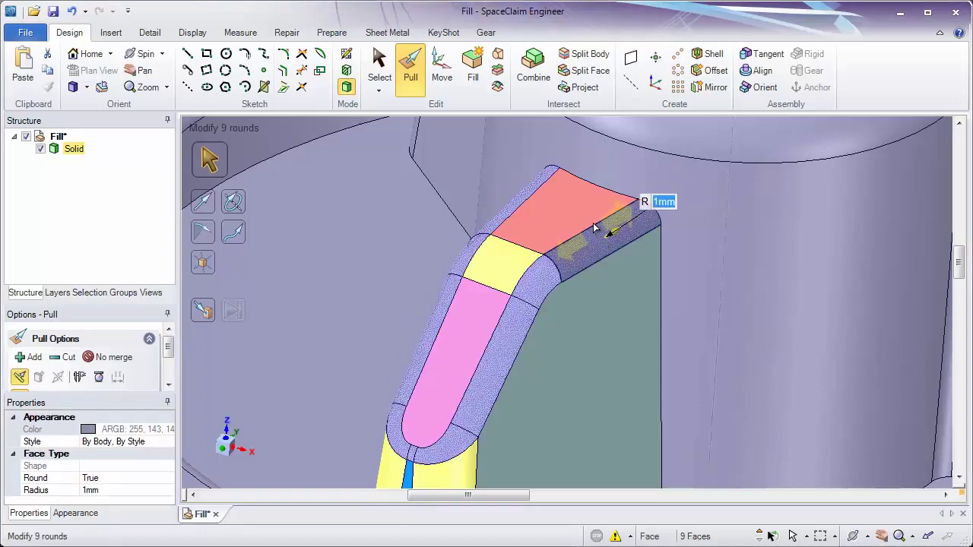
# Round the five-edge tangent chain around the red face's top at 1 mm.
pyautogui.click(599, 191)
pyautogui.doubleClick(600, 192)
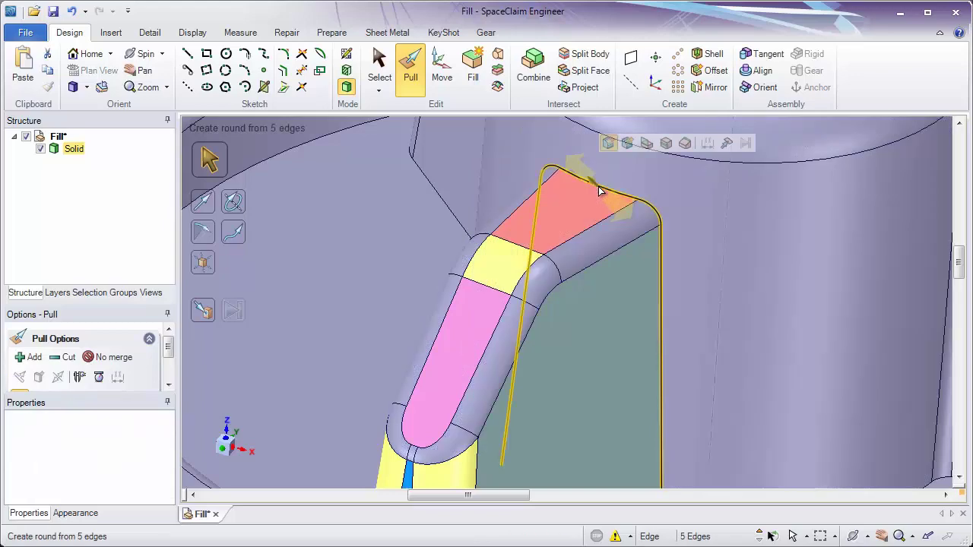
pyautogui.write('1')
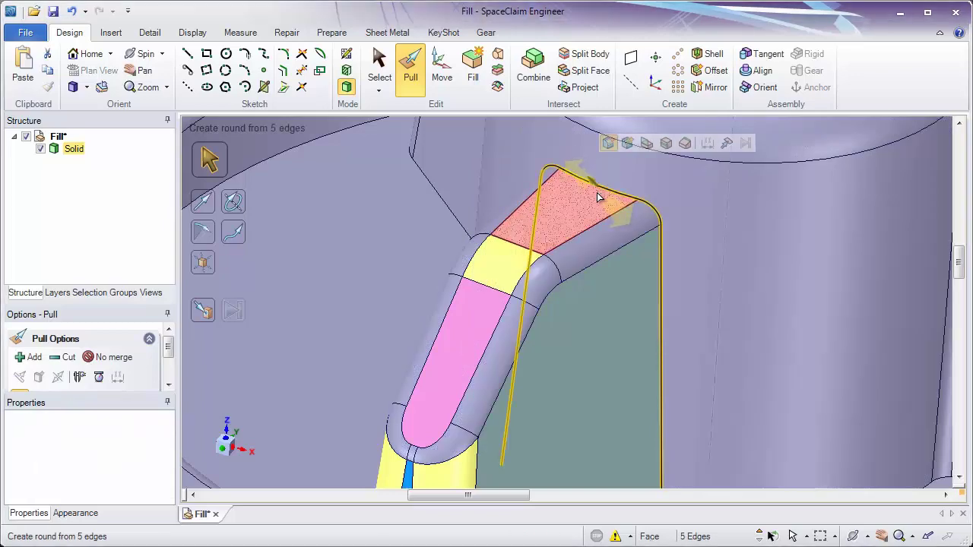
pyautogui.press('Return')
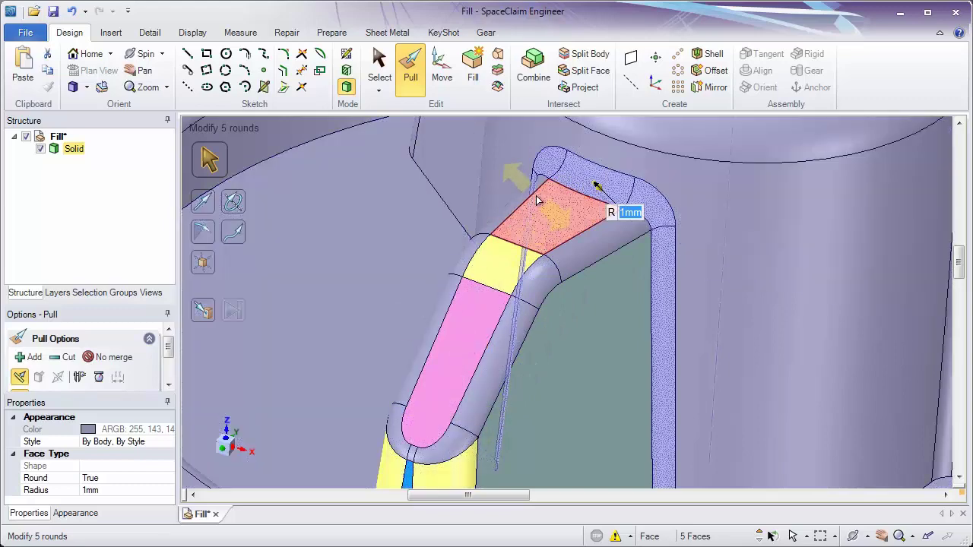
pyautogui.click(379, 68)
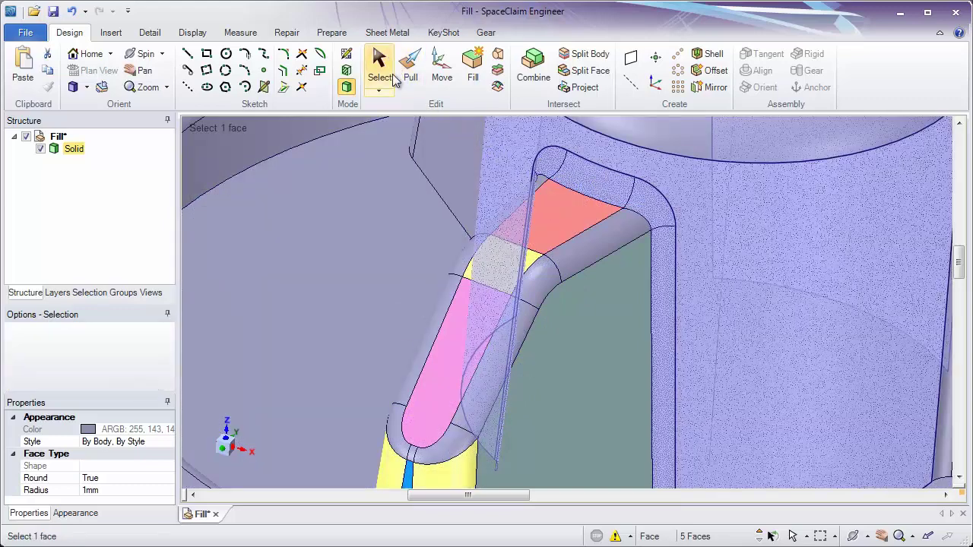
pyautogui.click(554, 324)
# From underneath, fill the upper-right flange arm's rib pocket faces into a flat surface.
pyautogui.scroll(-10, 553, 343)
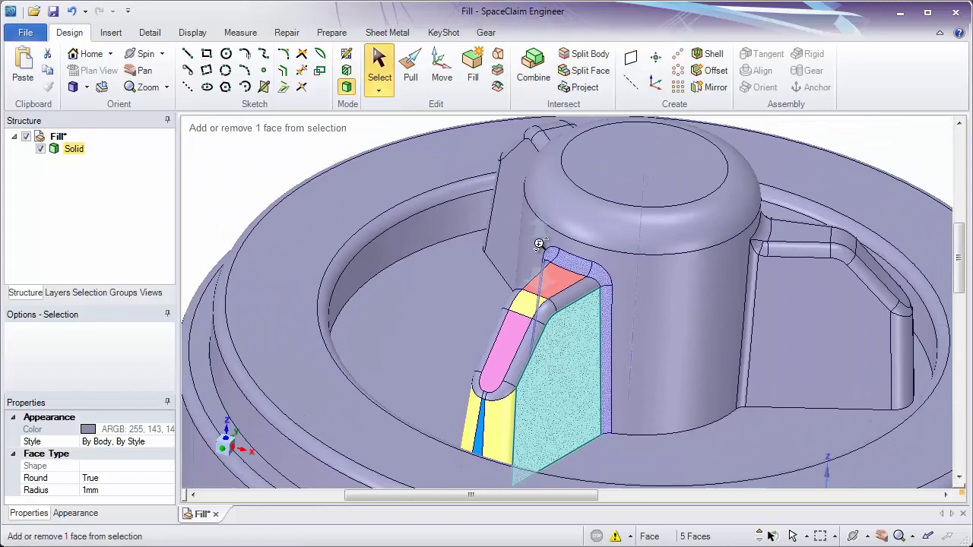
pyautogui.click(403, 213)
pyautogui.moveTo(403, 212); pyautogui.dragTo(550, 191, button='middle')
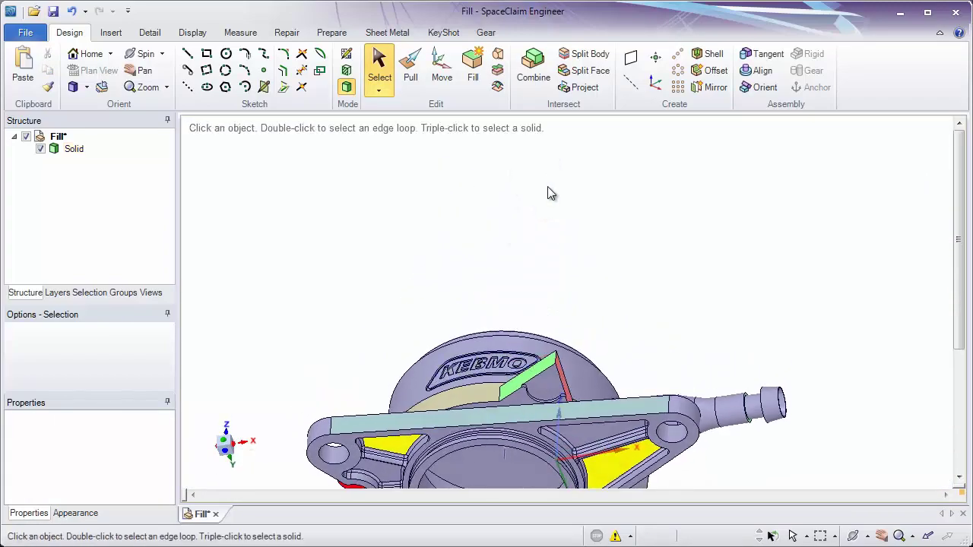
pyautogui.moveTo(534, 350); pyautogui.dragTo(556, 268, button='middle')
pyautogui.scroll(5, 556, 267)
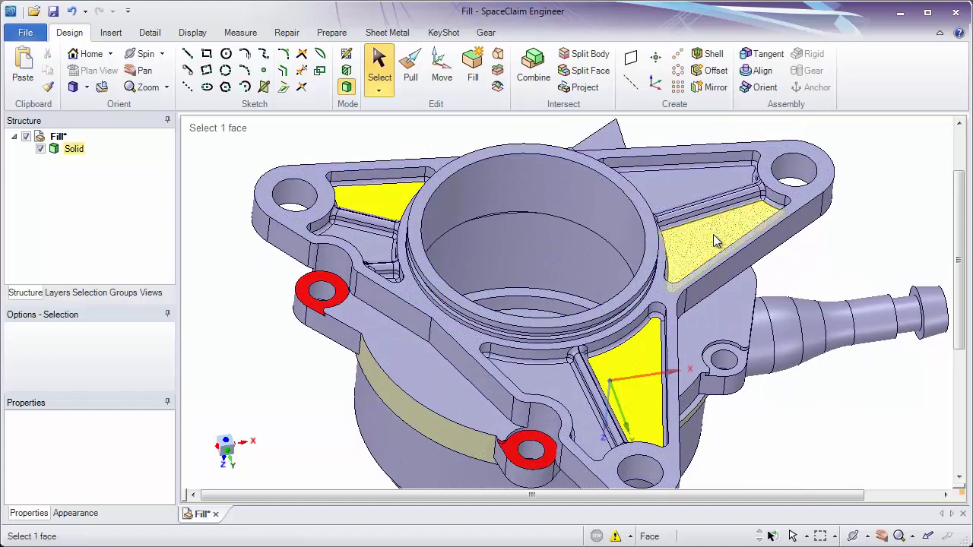
pyautogui.click(713, 241)
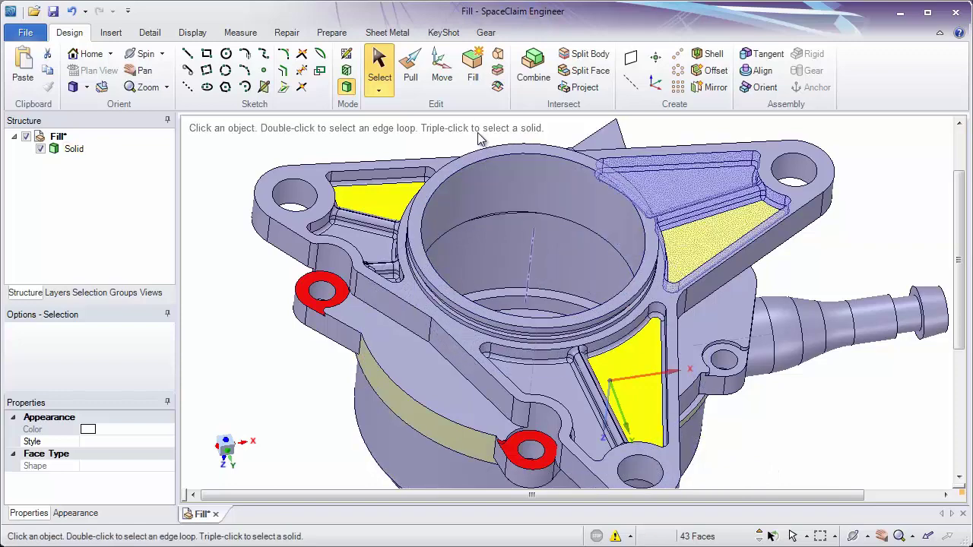
pyautogui.click(473, 73)
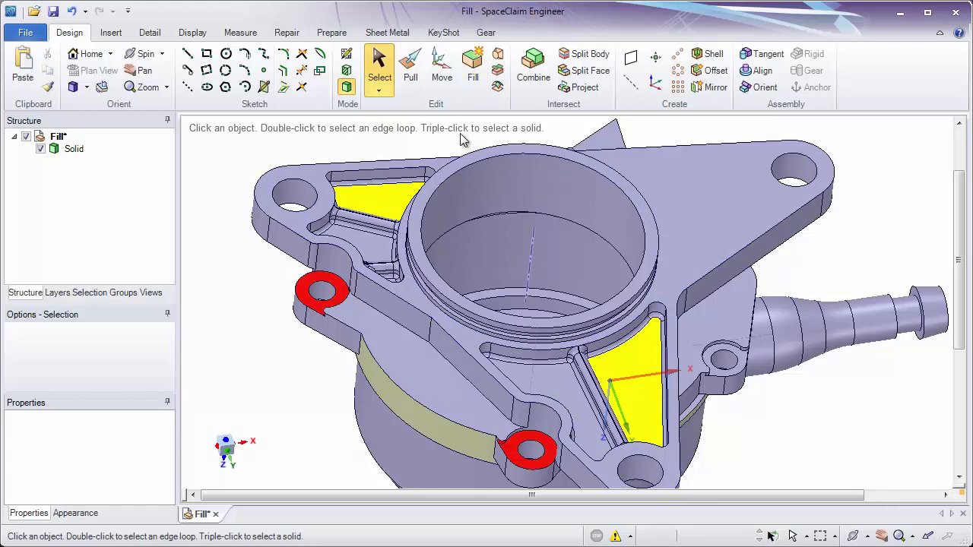
# Fill away the corner round faces at the rib junction.
pyautogui.click(390, 207)
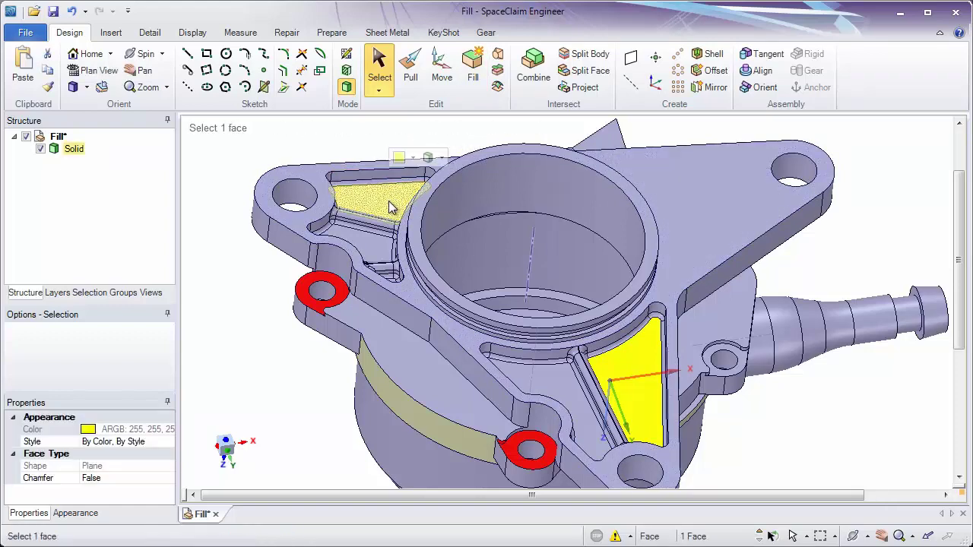
pyautogui.keyDown('ctrl'); pyautogui.click(641, 367); pyautogui.keyUp('ctrl')
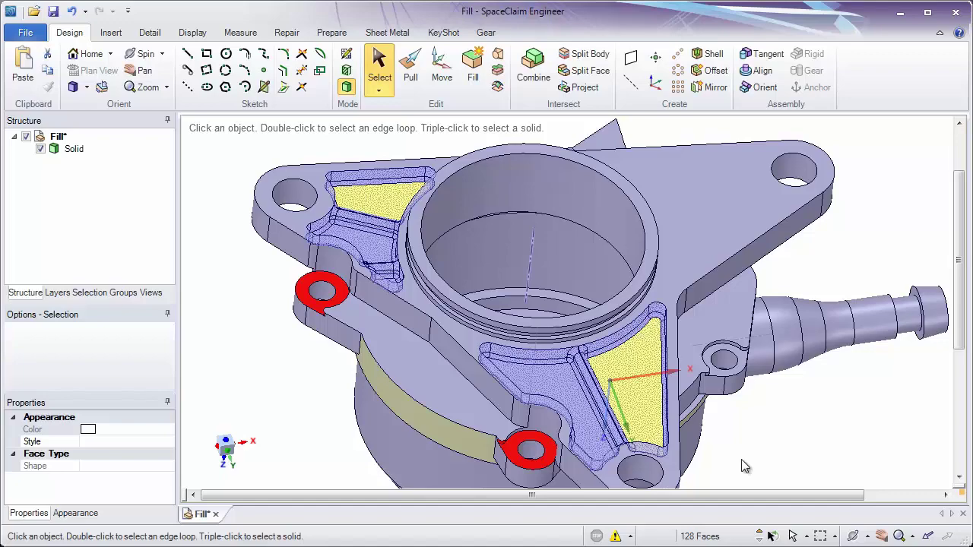
pyautogui.scroll(5, 334, 209)
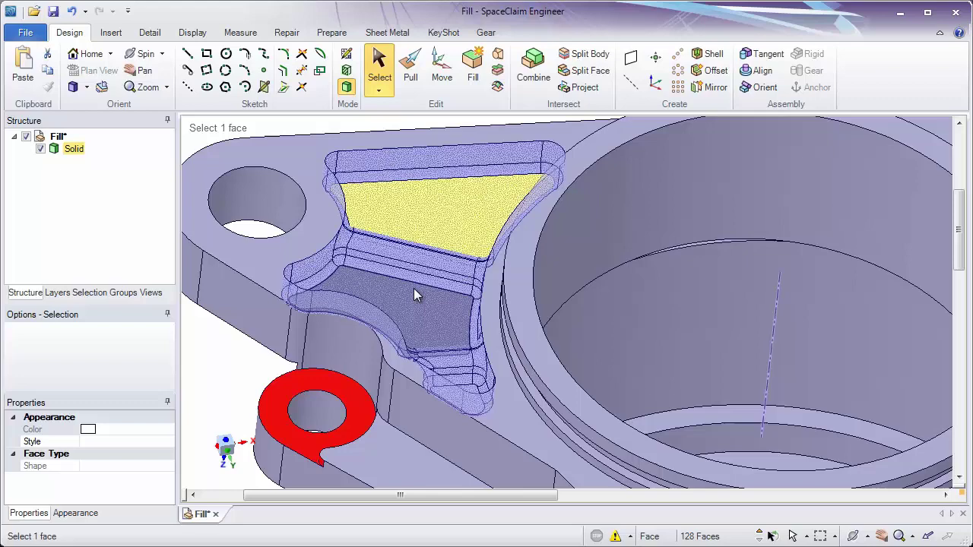
pyautogui.click(305, 228)
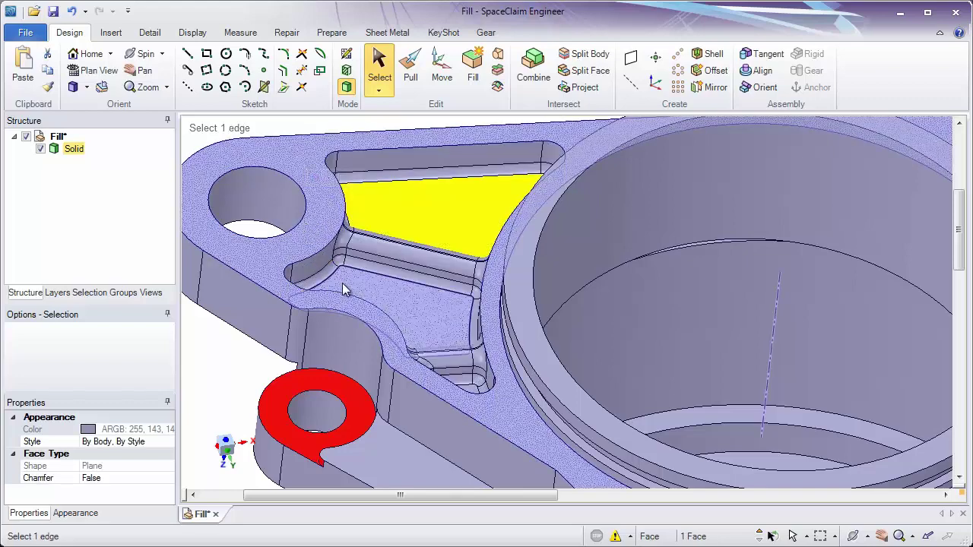
pyautogui.keyDown('shift'); pyautogui.moveTo(427, 304); pyautogui.dragTo(686, 343, button='middle'); pyautogui.keyUp('shift')
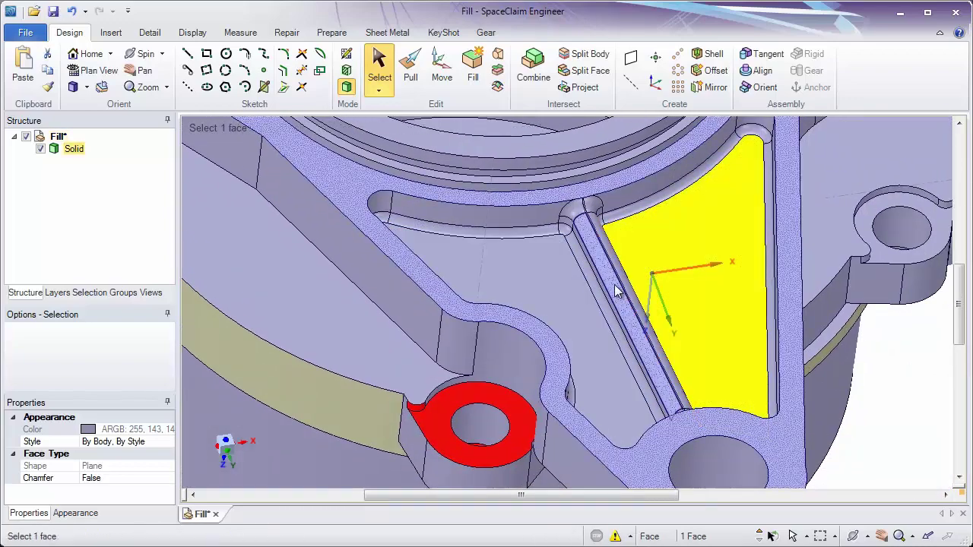
pyautogui.scroll(4, 586, 214)
pyautogui.scroll(1, 569, 261)
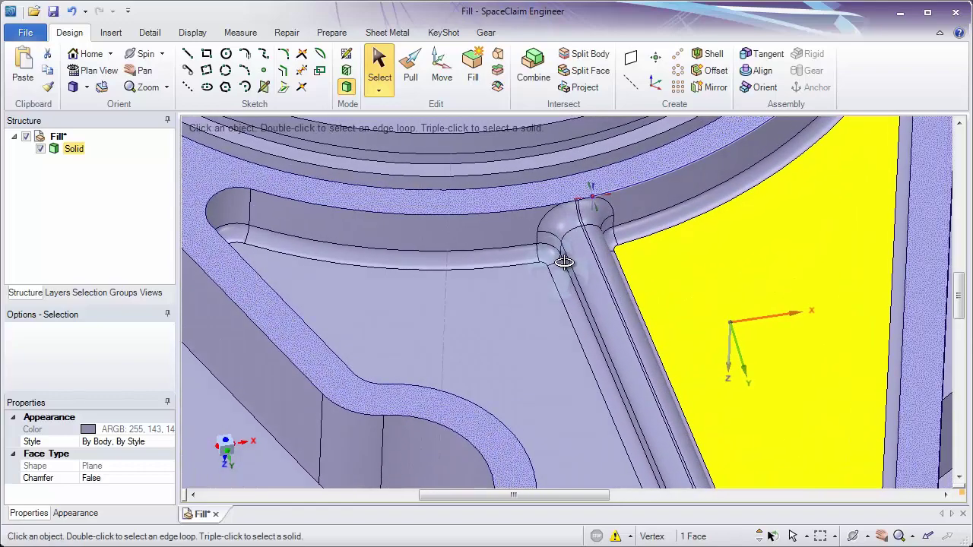
pyautogui.moveTo(515, 170); pyautogui.dragTo(646, 301)
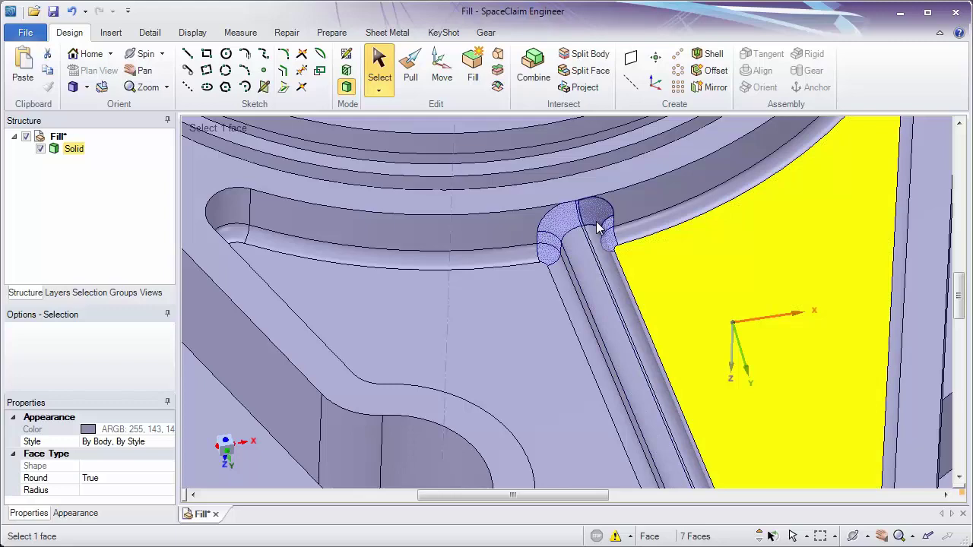
pyautogui.click(472, 72)
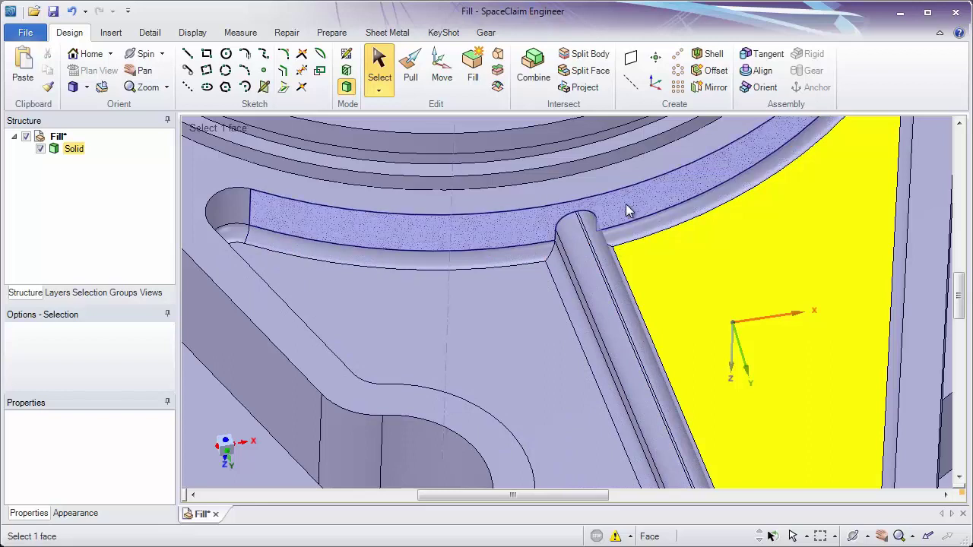
# Fill the lower-right and upper-left pocket faces so both arms are flat.
pyautogui.click(559, 260)
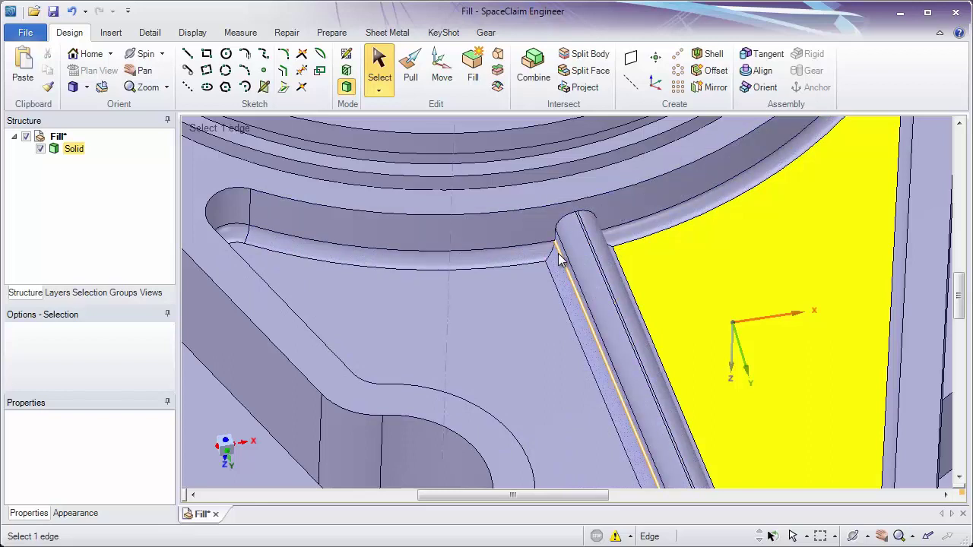
pyautogui.scroll(-5, 581, 258)
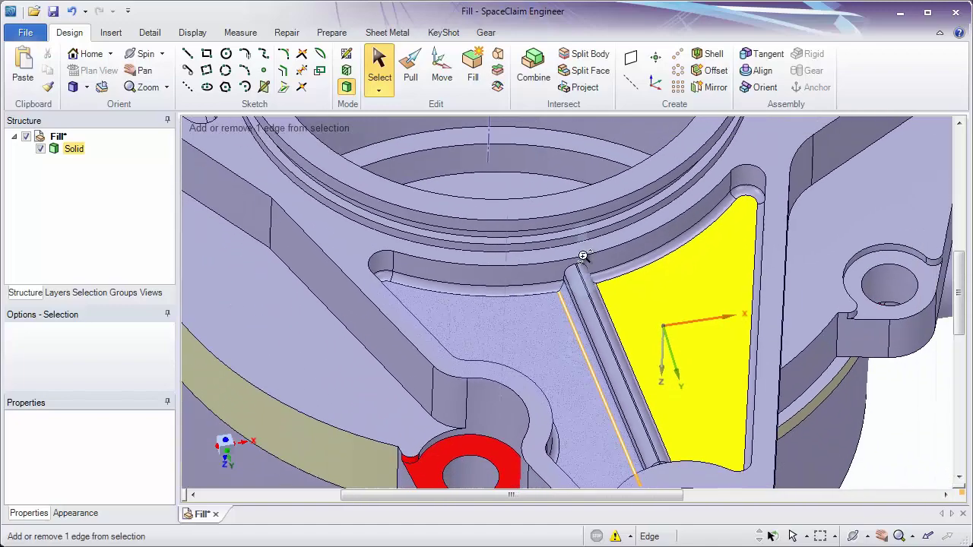
pyautogui.moveTo(601, 308); pyautogui.dragTo(609, 335, button='middle')
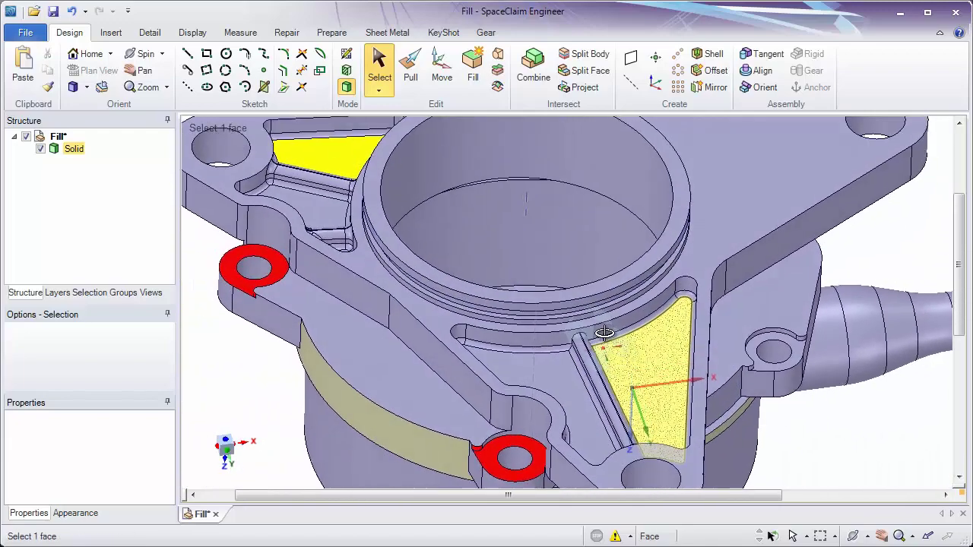
pyautogui.click(656, 359)
pyautogui.keyDown('ctrl'); pyautogui.click(337, 163); pyautogui.keyUp('ctrl')
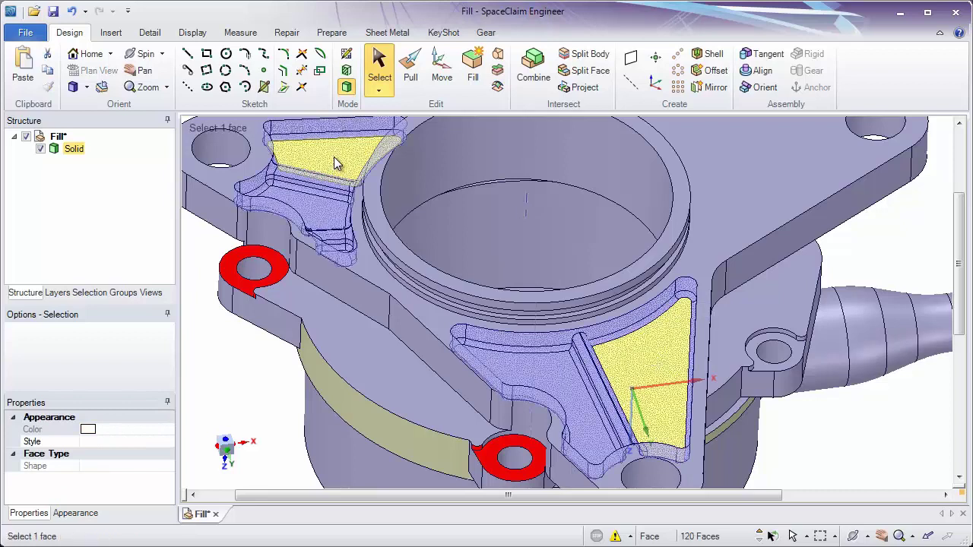
pyautogui.click(471, 77)
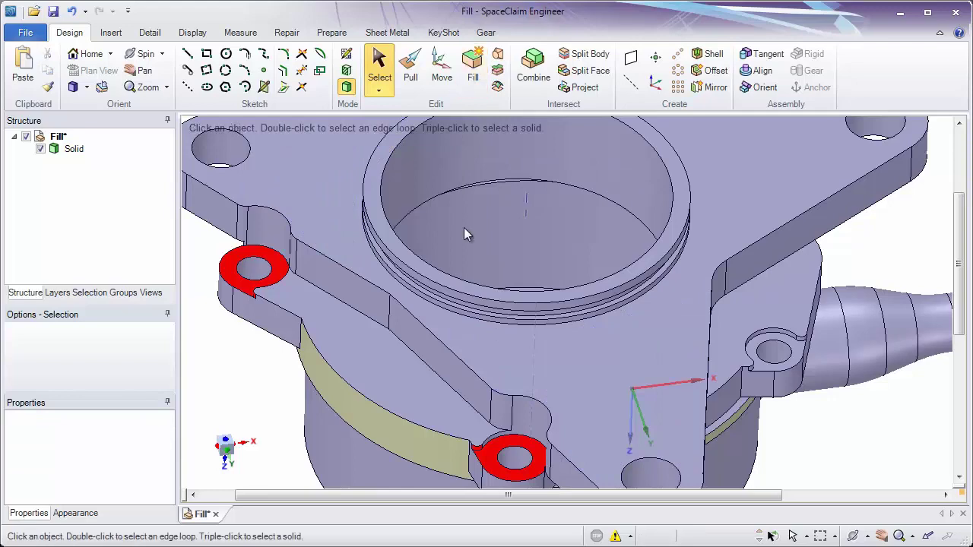
pyautogui.tripleClick(532, 325)
pyautogui.scroll(-4, 506, 319)
pyautogui.scroll(4, 483, 323)
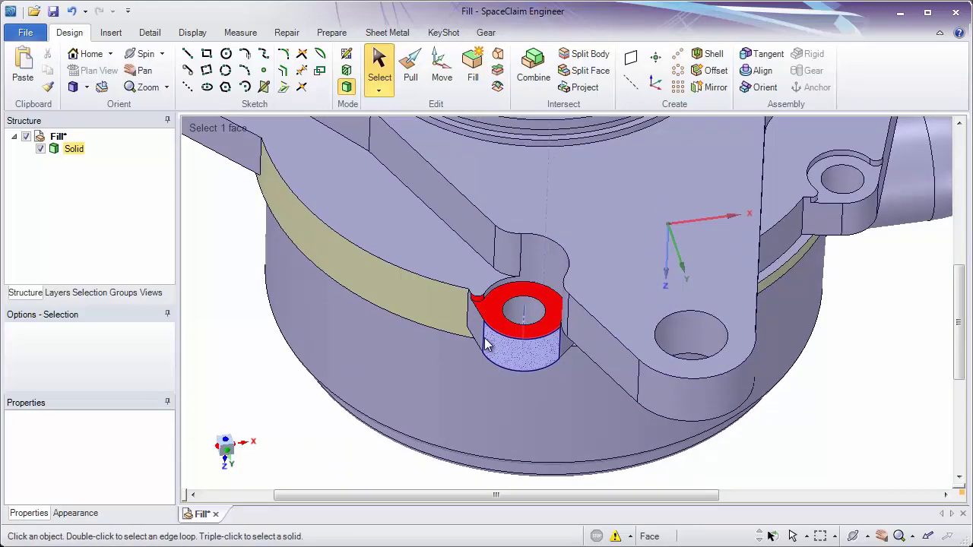
pyautogui.click(484, 313)
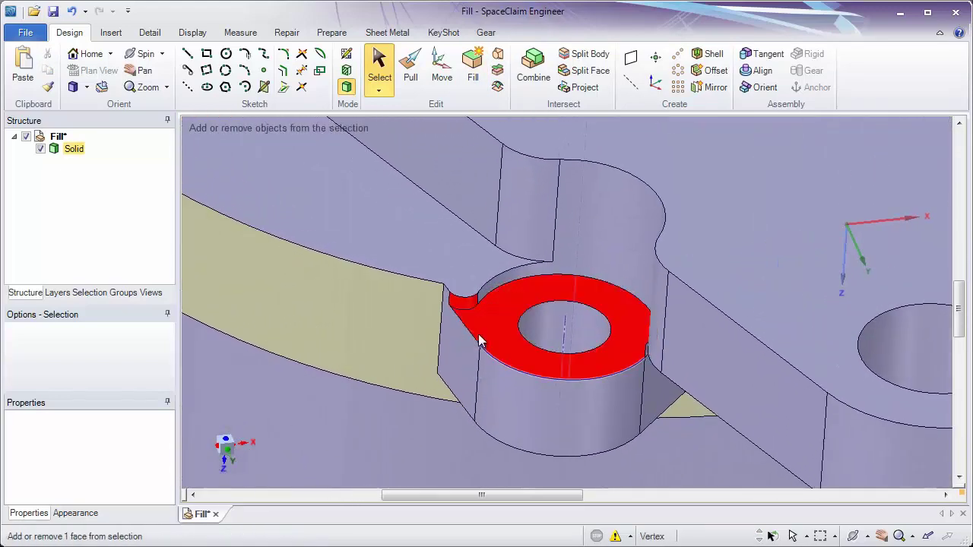
pyautogui.scroll(3, 494, 300)
pyautogui.moveTo(507, 293); pyautogui.dragTo(525, 281, button='middle')
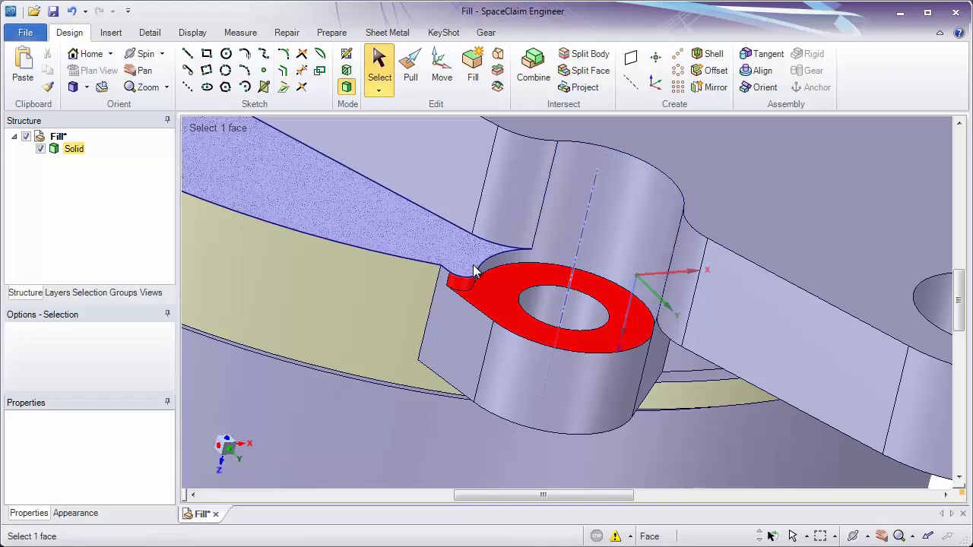
pyautogui.moveTo(400, 196); pyautogui.dragTo(681, 371)
pyautogui.moveTo(651, 365); pyautogui.dragTo(619, 342, button='middle')
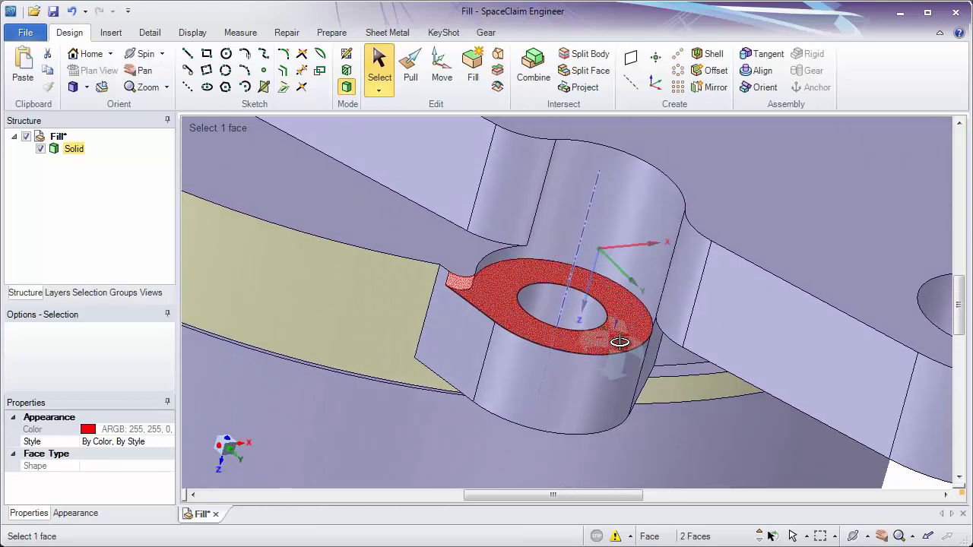
pyautogui.moveTo(510, 319); pyautogui.dragTo(479, 310, button='middle')
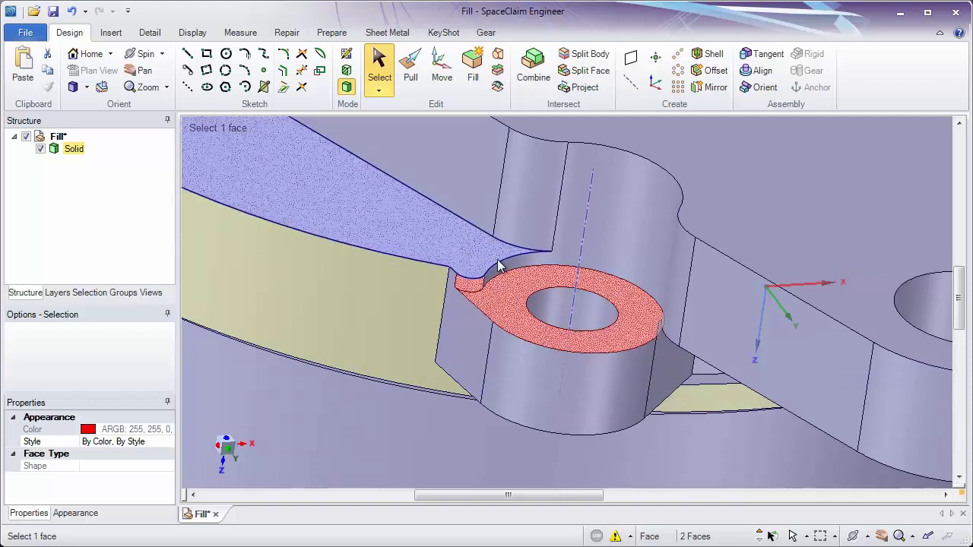
pyautogui.moveTo(641, 281)
pyautogui.mouseDown(button='middle')
pyautogui.moveTo(660, 284)
pyautogui.moveTo(637, 288)
pyautogui.mouseUp(button='middle')
pyautogui.click(627, 289)
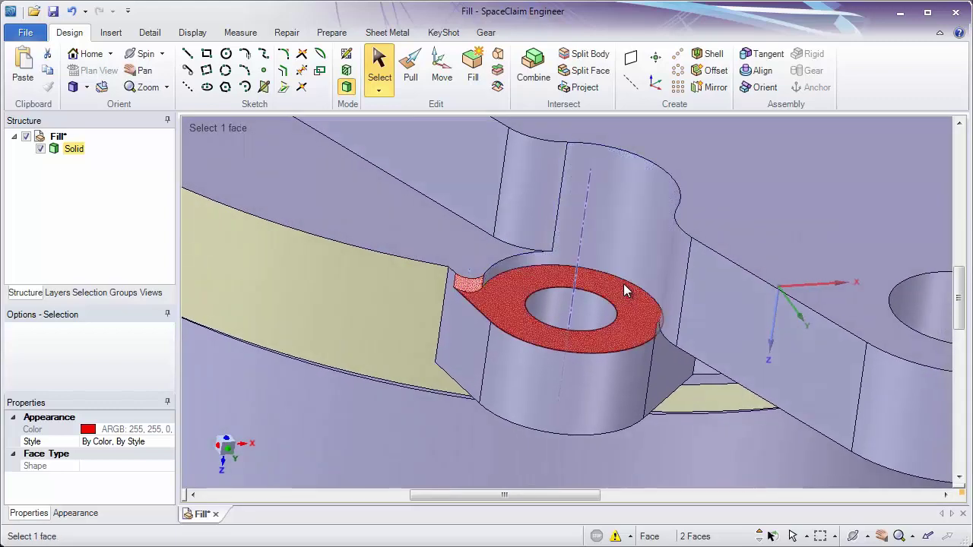
pyautogui.press('Escape')
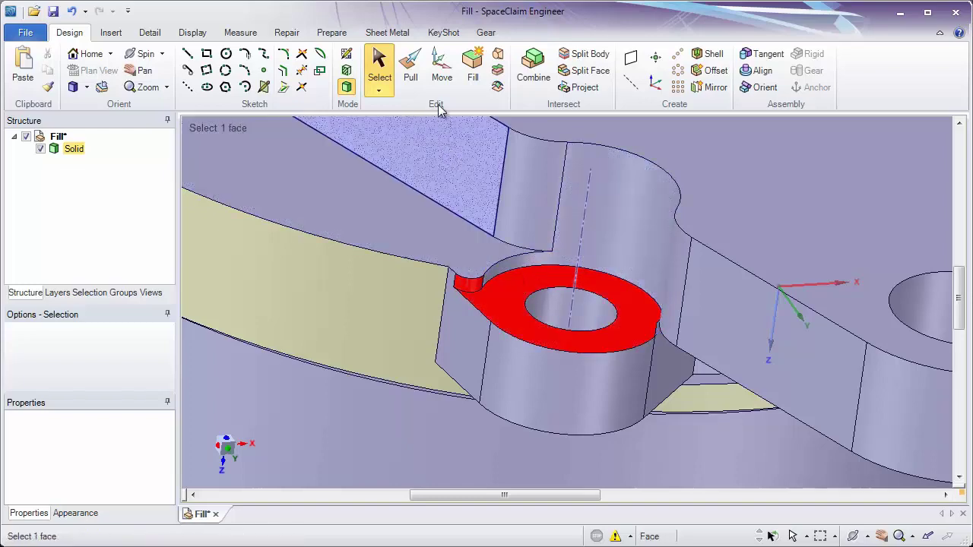
# Pull the boss's red ring face Up To the arm's top face, making it flush.
pyautogui.click(415, 75)
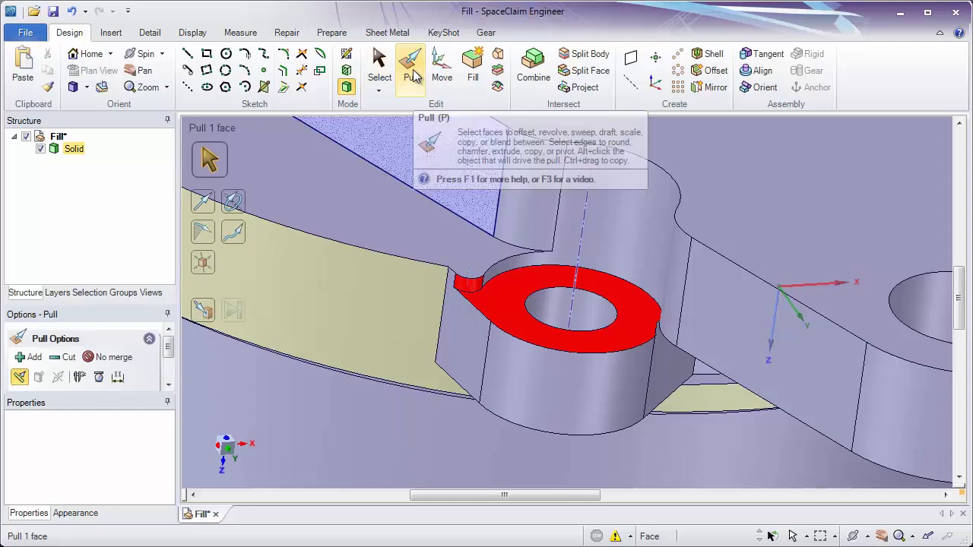
pyautogui.click(505, 309)
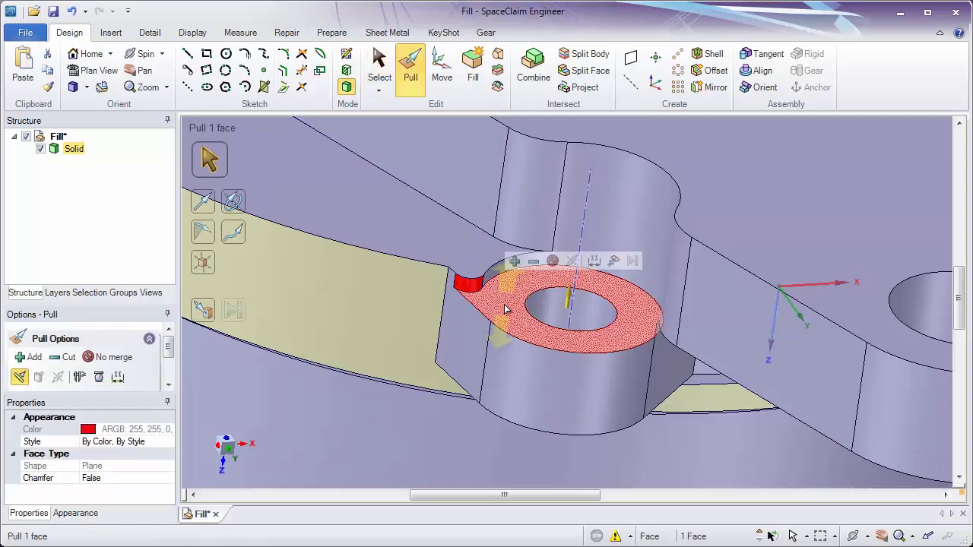
pyautogui.click(615, 264)
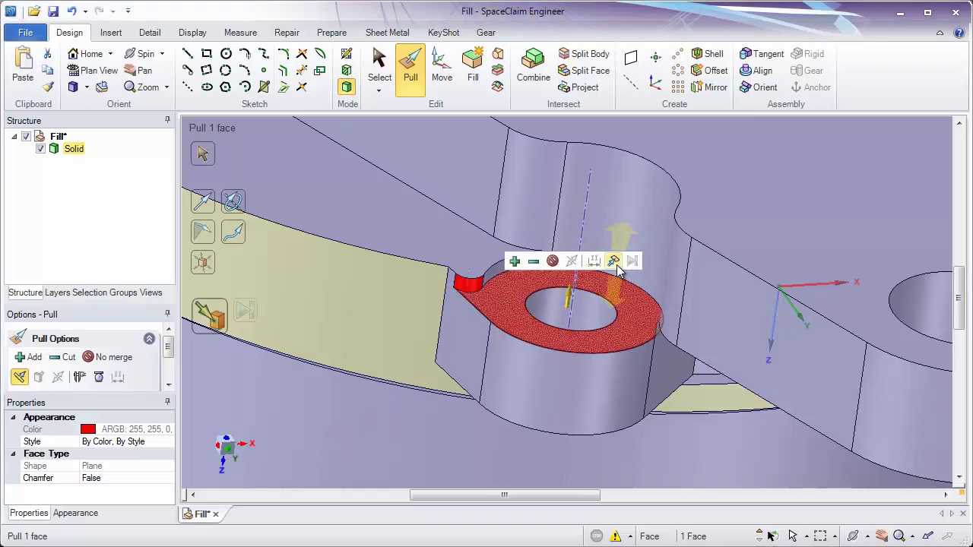
pyautogui.click(616, 263)
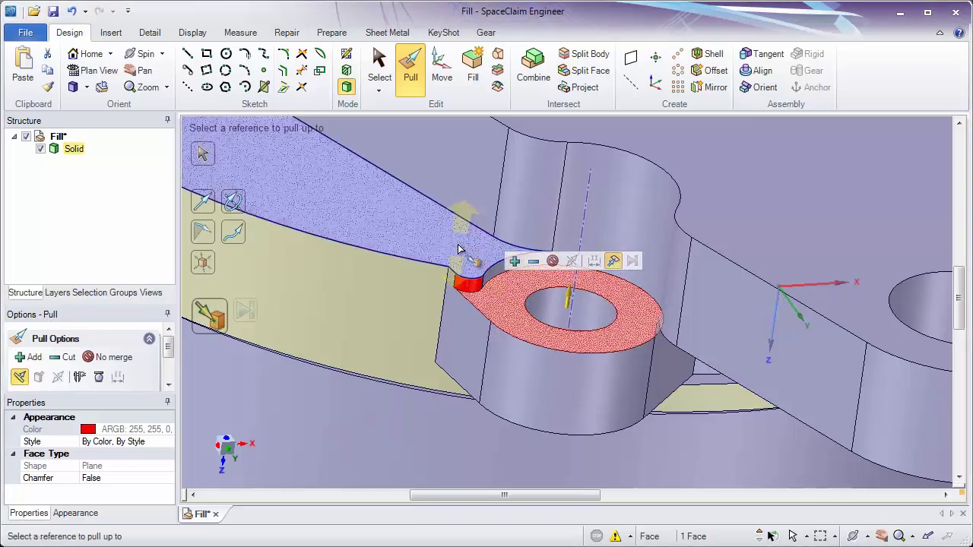
pyautogui.click(459, 250)
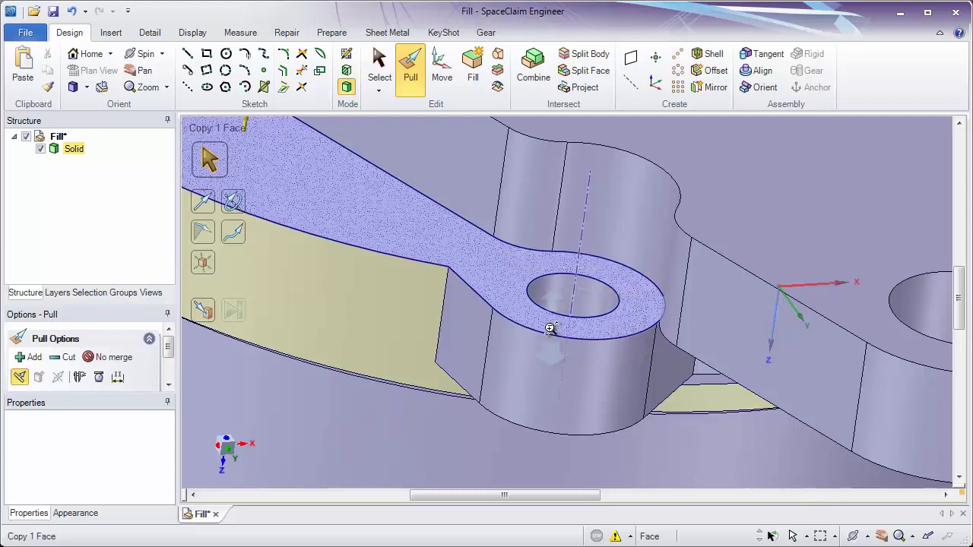
pyautogui.keyDown('ctrl'); pyautogui.moveTo(550, 330); pyautogui.dragTo(501, 163, button='middle'); pyautogui.keyUp('ctrl')
pyautogui.press('Escape')
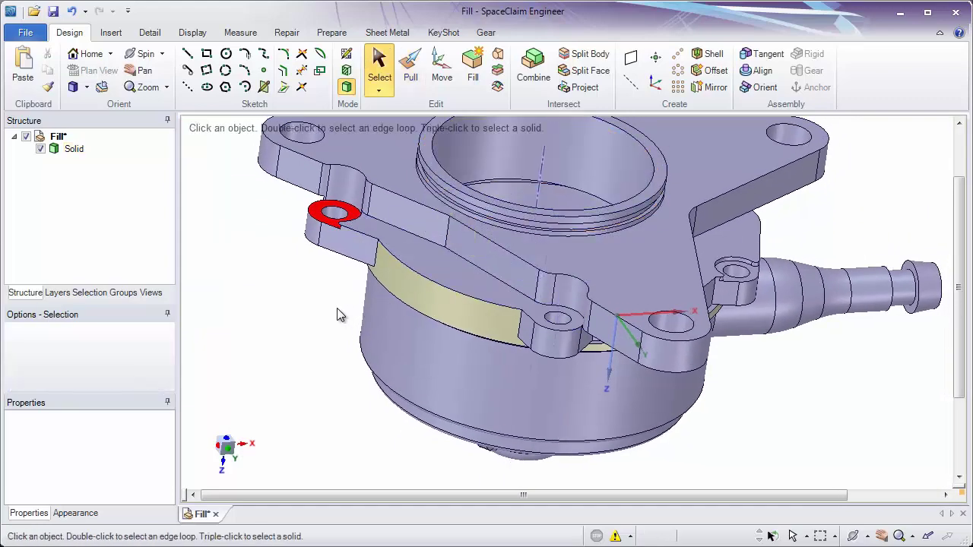
pyautogui.click(459, 131)
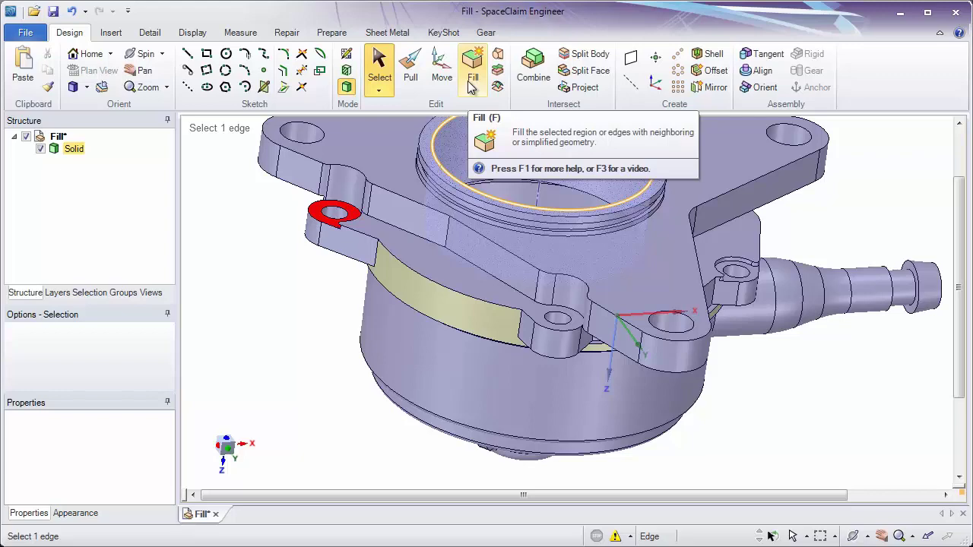
pyautogui.click(470, 81)
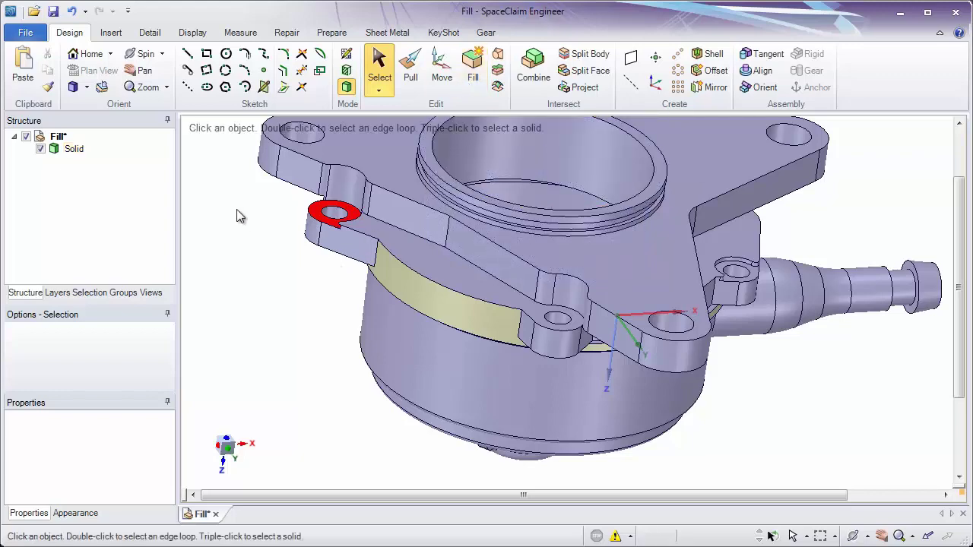
pyautogui.click(89, 54)
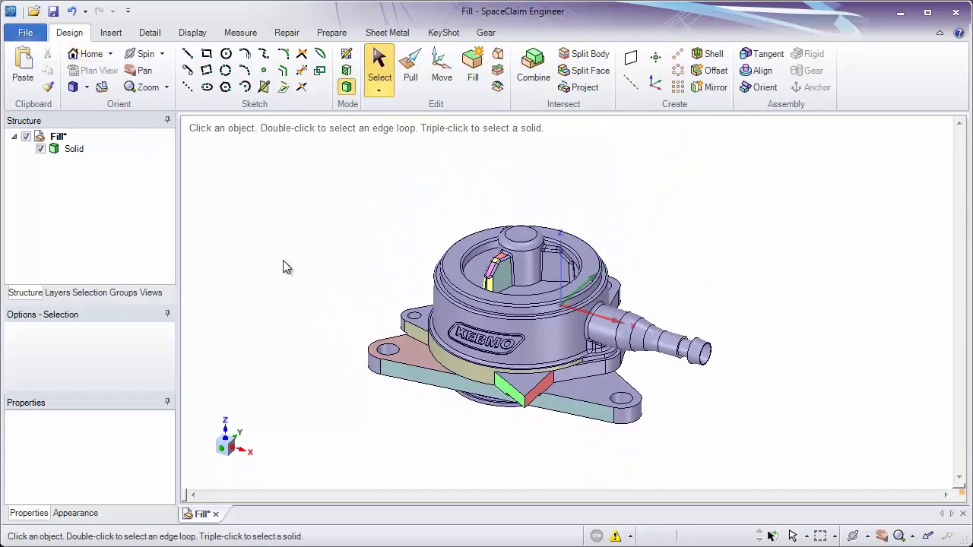